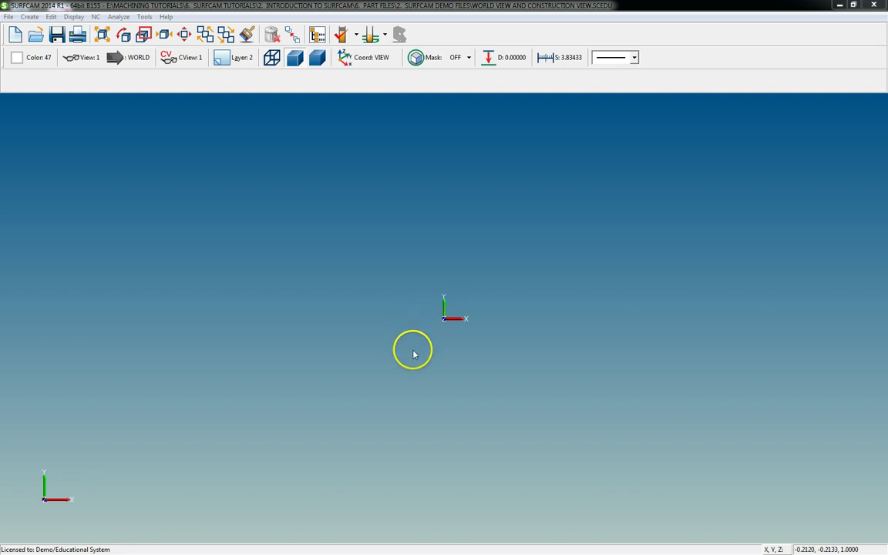
Step: Orbit the view to tilt the axes, then snap back to Top view
mouse_move(414, 349)
middle_down()
mouse_move(403, 365)
mouse_move(470, 357)
mouse_move(374, 396)
mouse_move(448, 378)
mouse_move(410, 336)
mouse_move(440, 400)
mouse_move(479, 347)
mouse_move(436, 355)
mouse_move(456, 373)
mouse_move(478, 353)
mouse_move(474, 364)
middle_up()
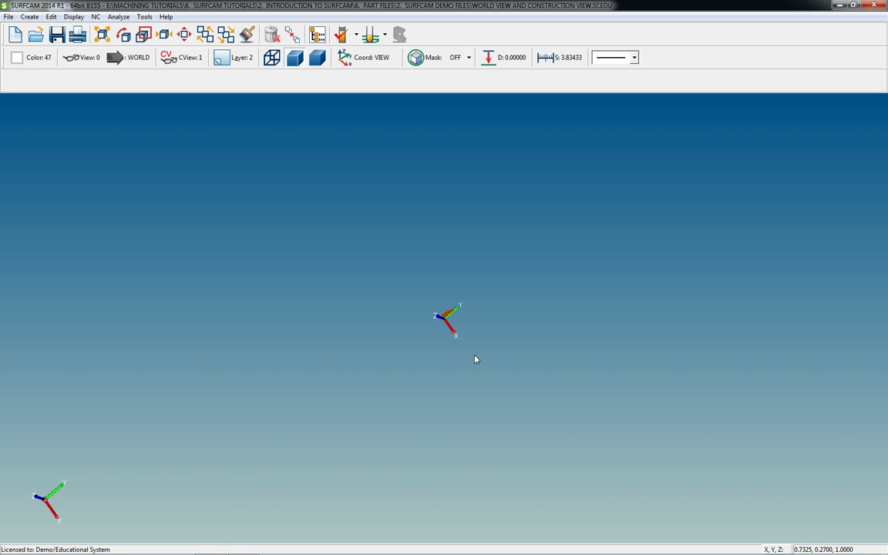
click(469, 353)
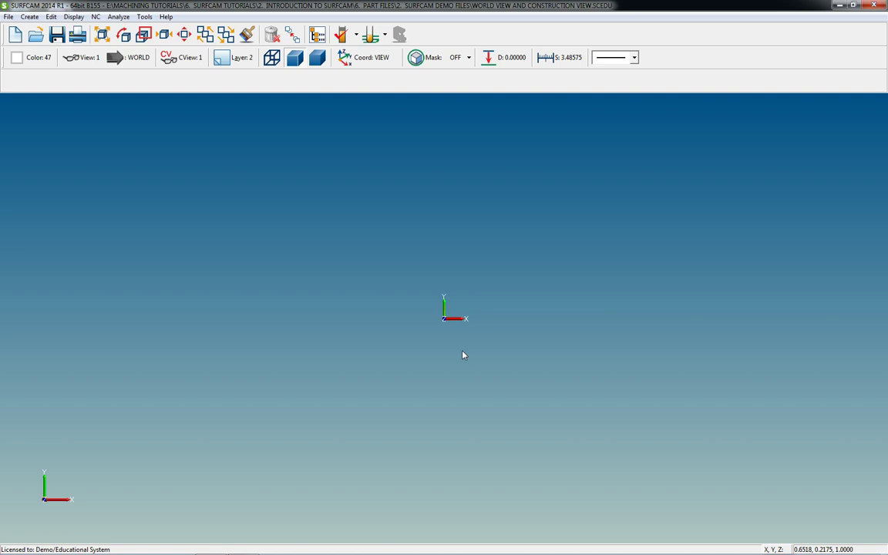
click(453, 354)
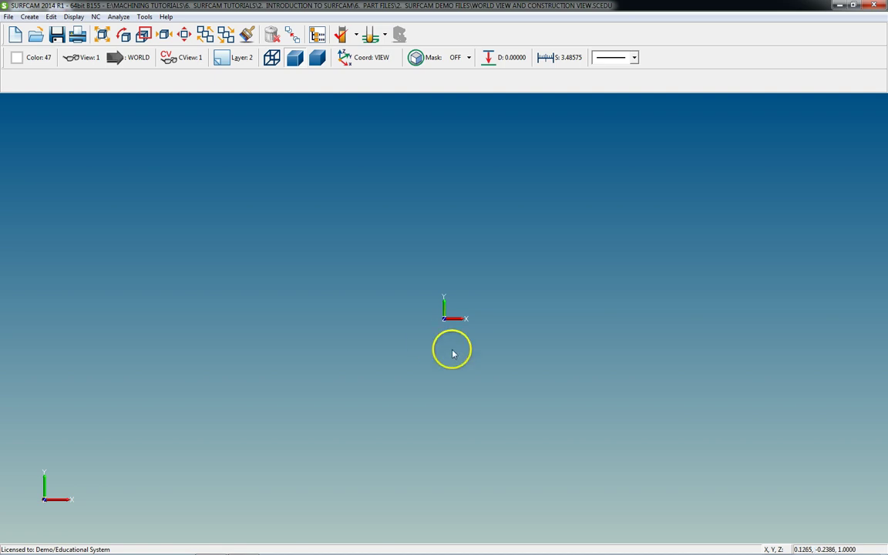
Step: Enlarge the views list, select Top View, and close it without changes
click(81, 61)
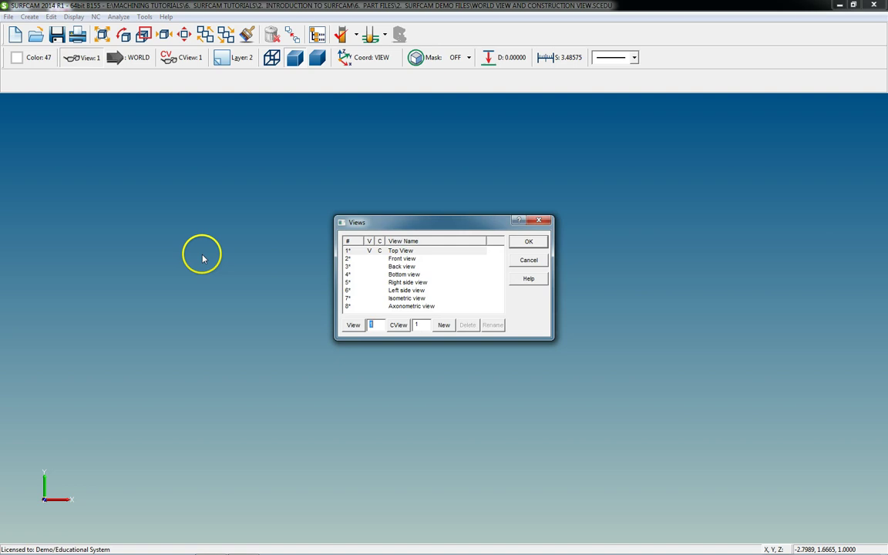
drag(507, 339, 500, 397)
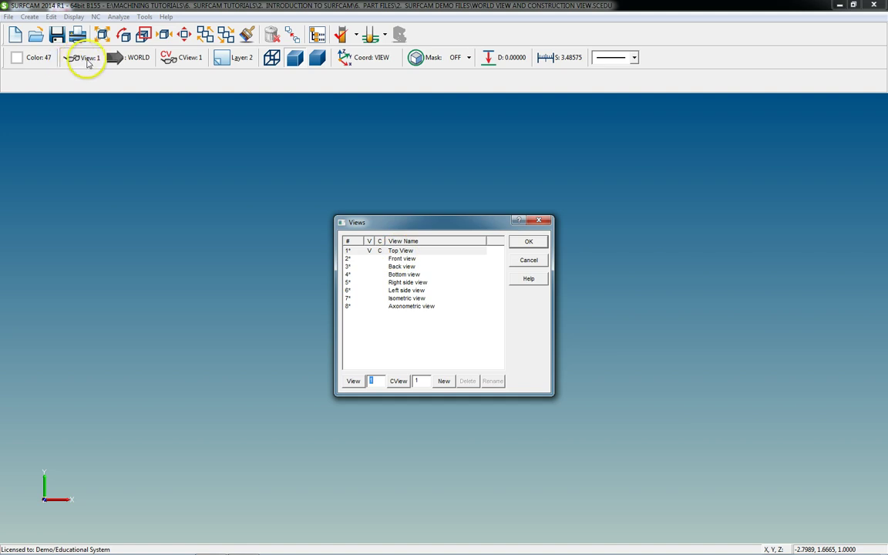
click(398, 252)
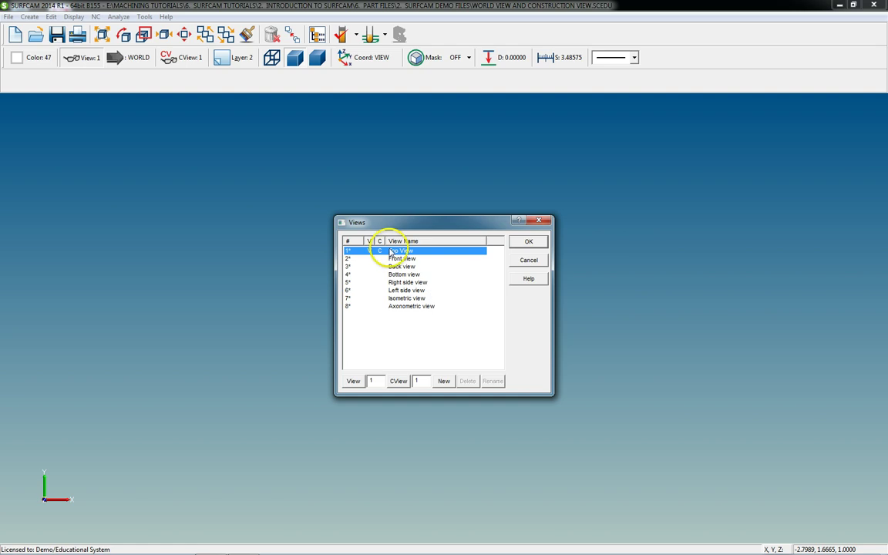
click(531, 260)
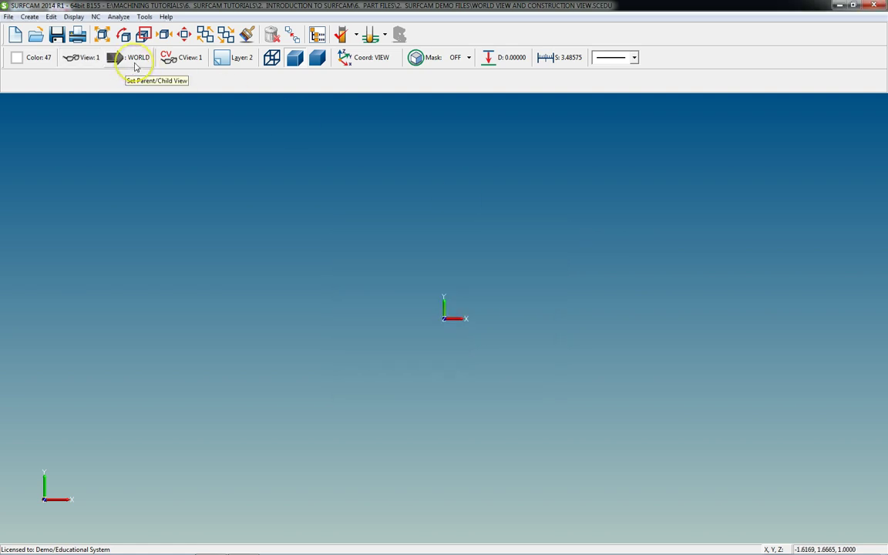
Step: Toggle between view and world coordinates several times, ending on world coordinates
click(135, 67)
click(136, 67)
click(137, 67)
click(137, 67)
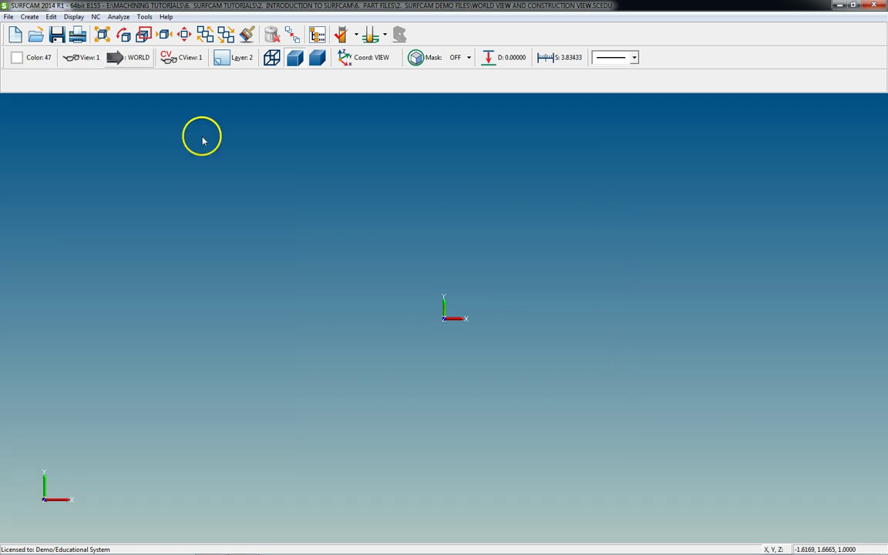
click(135, 66)
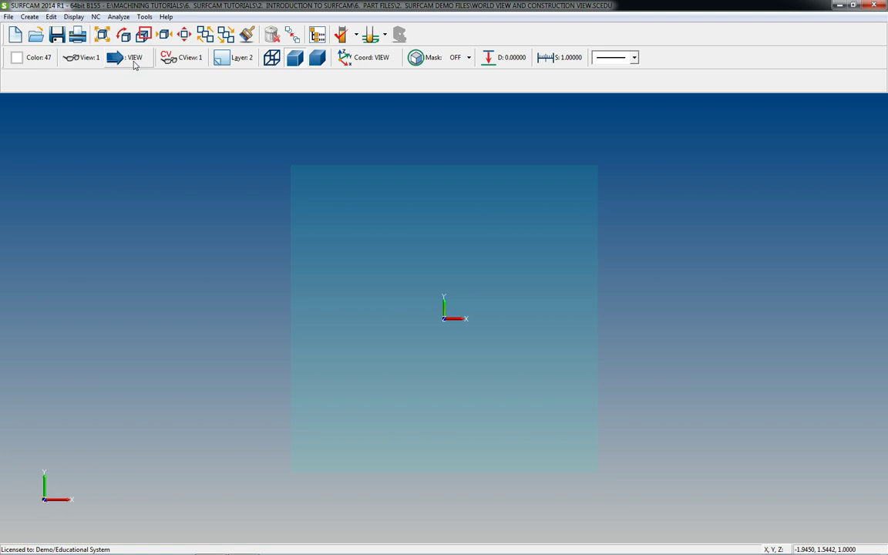
click(134, 66)
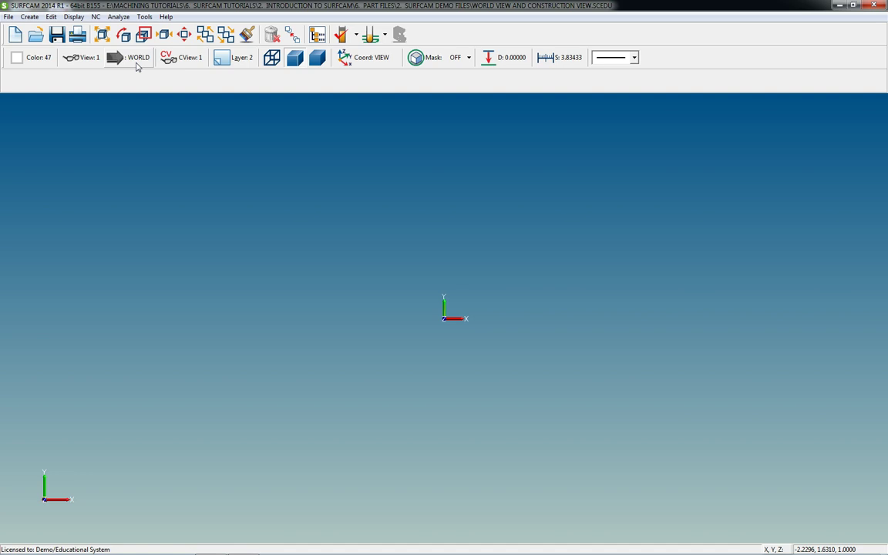
Step: Inspect the construction views list and close it unchanged
click(189, 67)
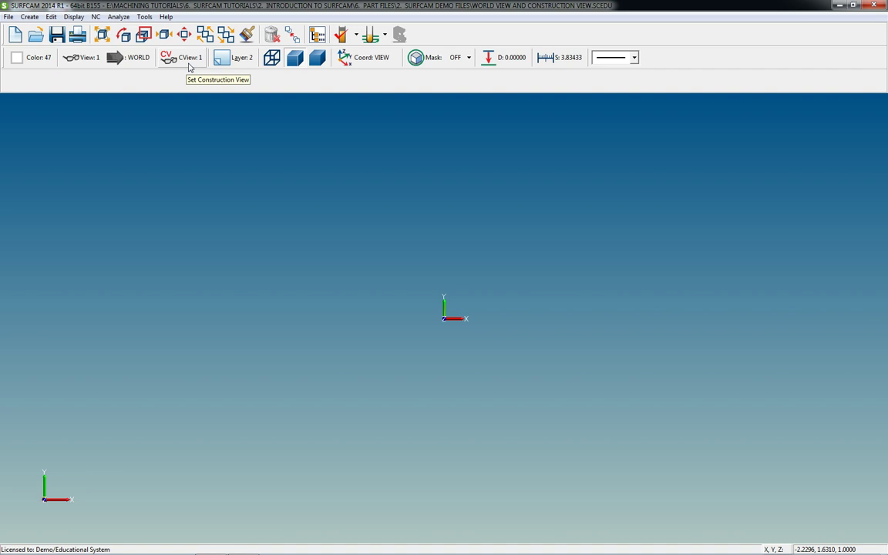
click(188, 62)
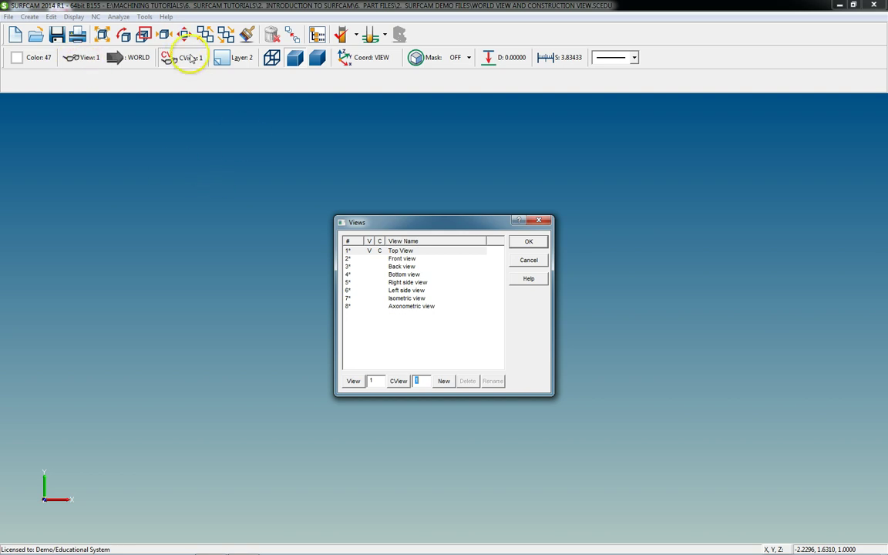
click(528, 260)
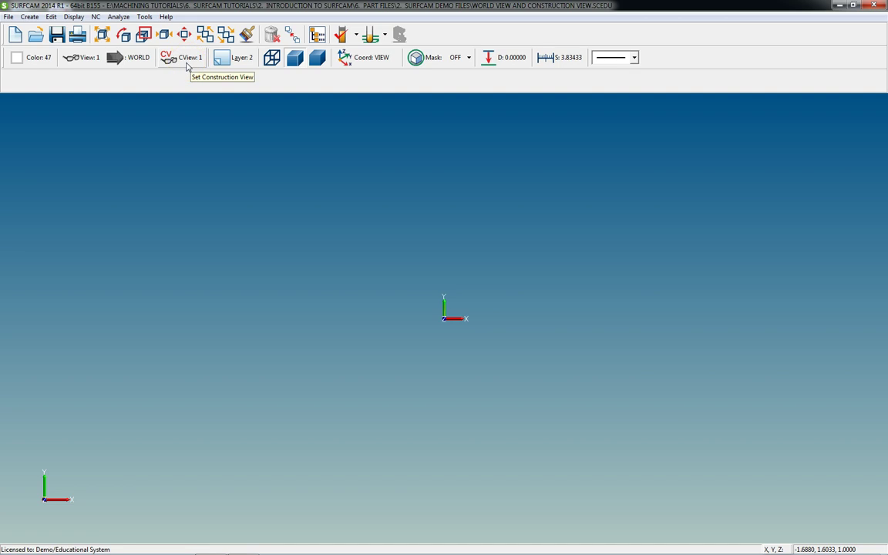
click(186, 65)
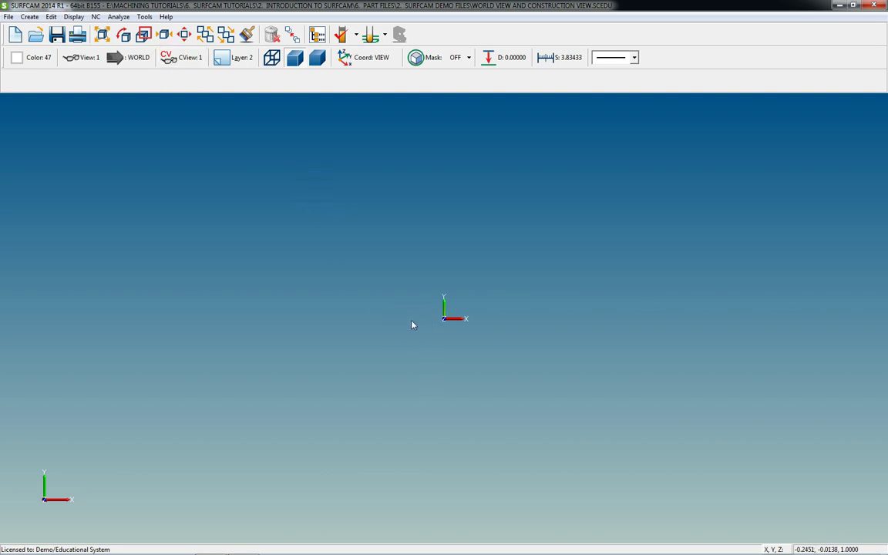
Step: Make the CUBE layer current and hide the TEMP layer
click(372, 292)
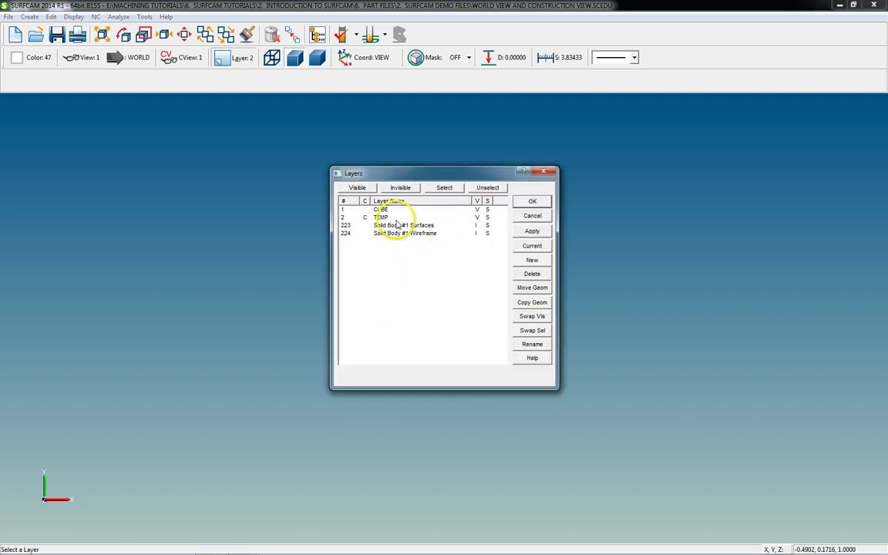
click(363, 209)
click(477, 216)
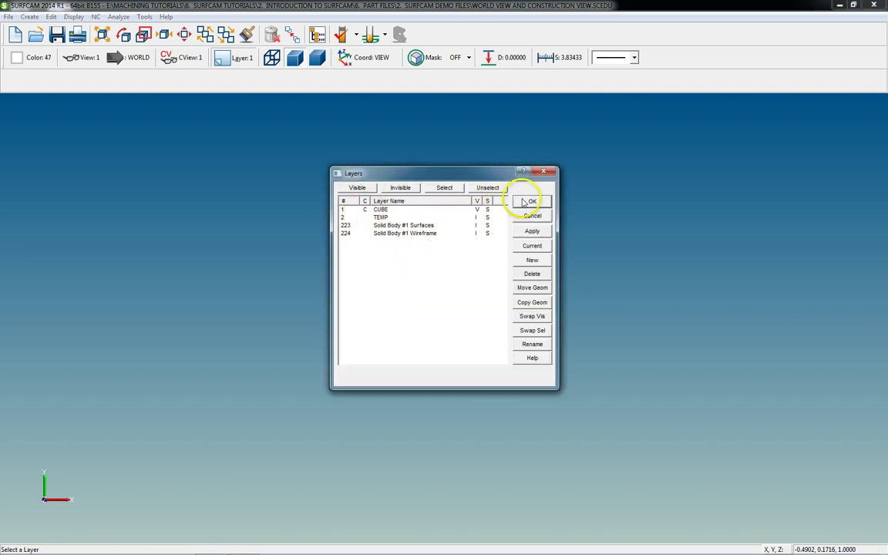
click(530, 203)
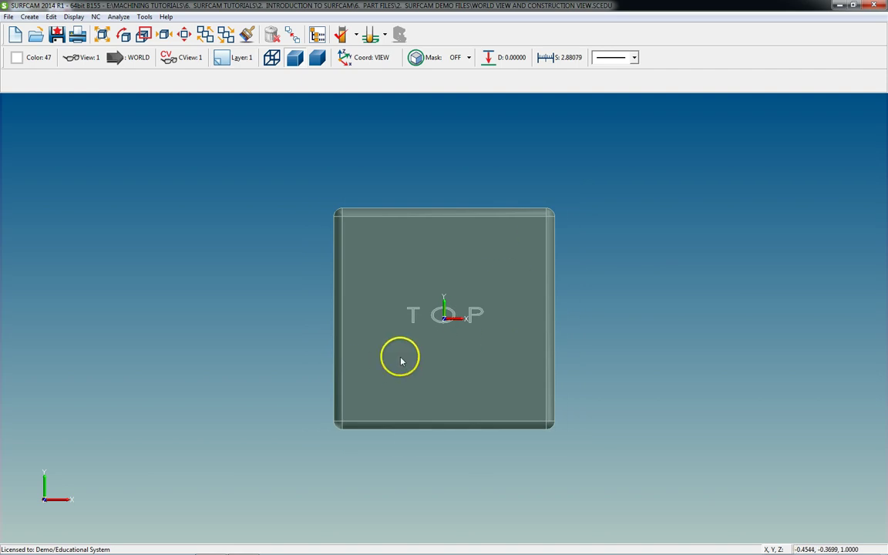
Step: Orbit the cube to see its TOP and FRONT faces, then return to Top view and zoom out
middle_drag(418, 352, 410, 334)
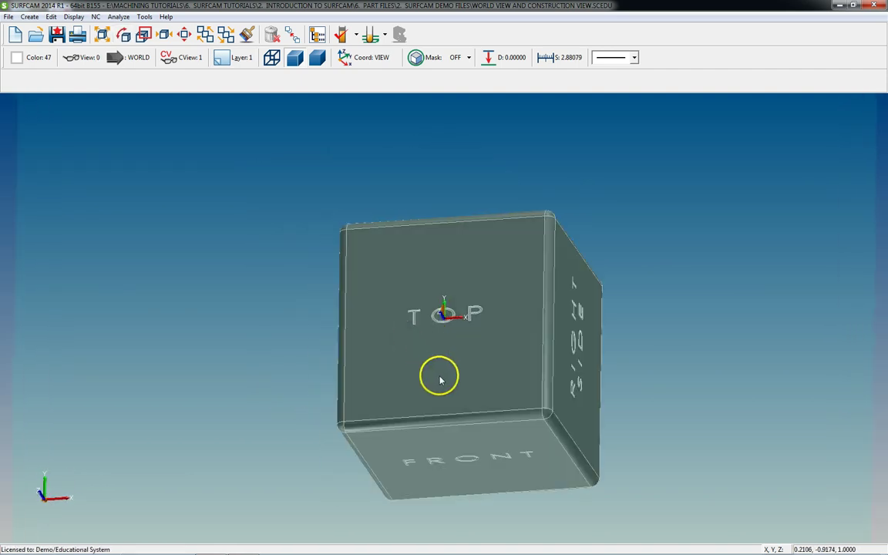
key(1)
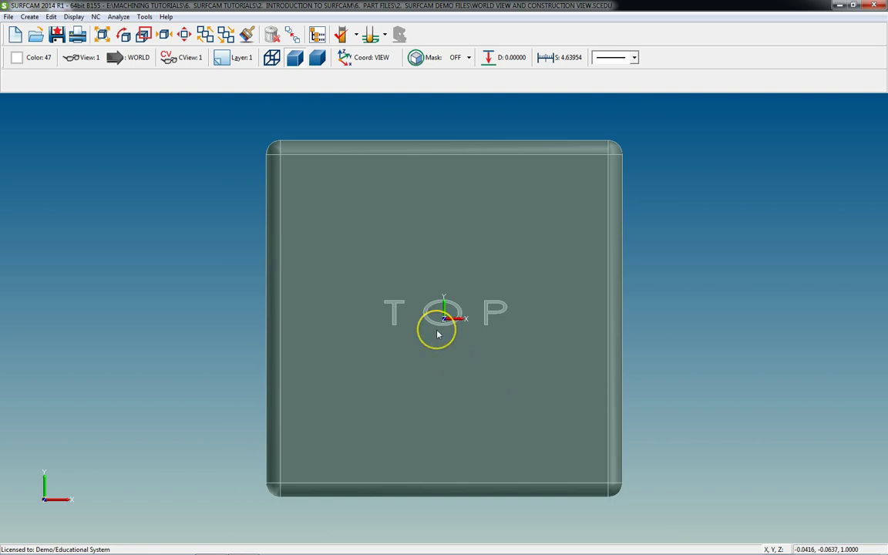
scroll(440, 331, down, 1)
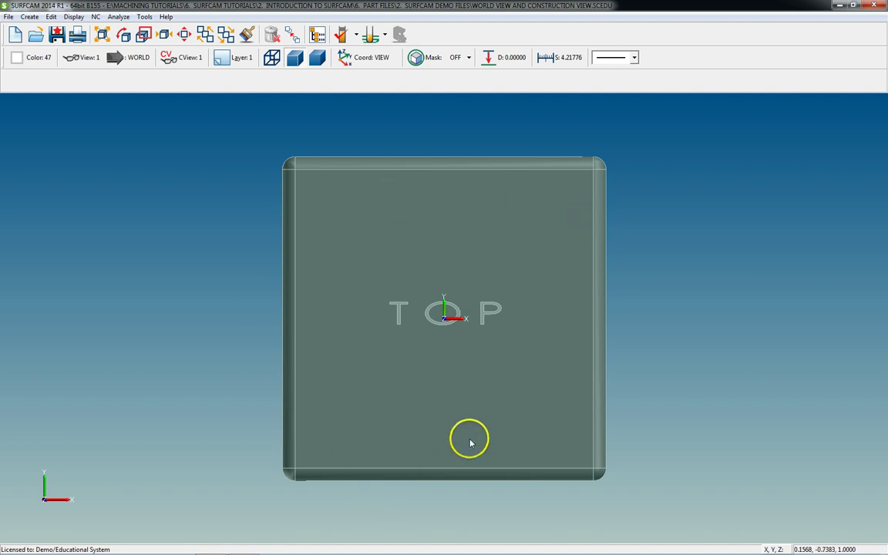
Step: Orbit the cube to show FRONT and RIGHT SIDE, then LEFT SIDE and FRONT faces
mouse_move(402, 406)
middle_down()
mouse_move(404, 391)
mouse_move(395, 393)
middle_up()
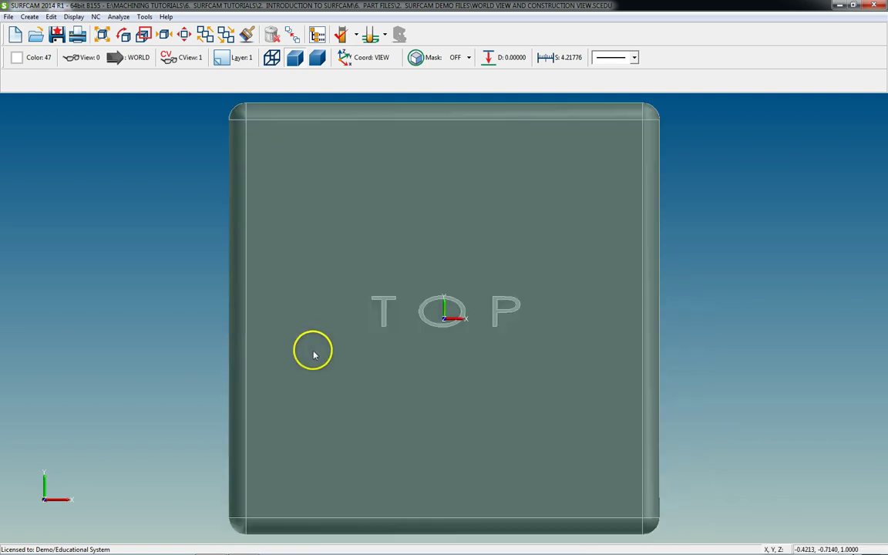
middle_drag(494, 385, 508, 383)
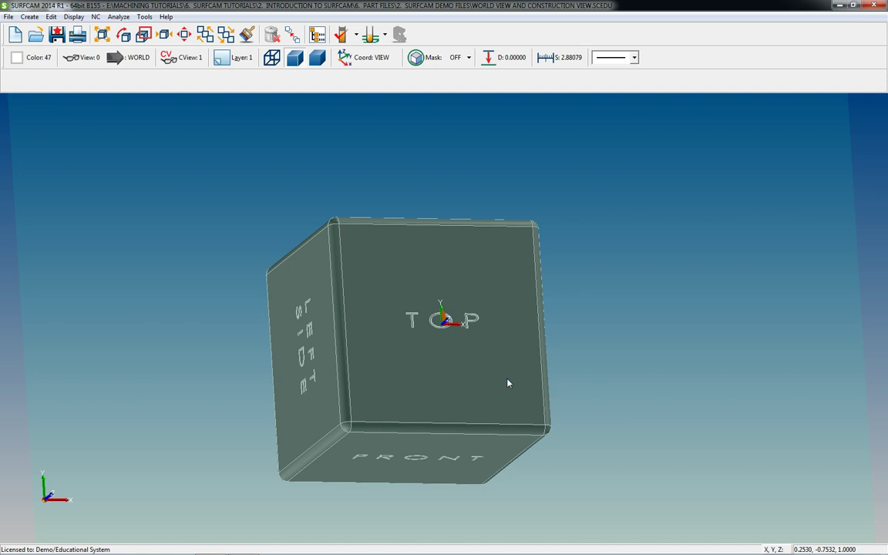
Step: Orbit to the cube's RIGHT SIDE, then snap back to Top view and zoom out
mouse_move(508, 383)
middle_down()
mouse_move(599, 388)
mouse_move(562, 329)
mouse_move(549, 382)
mouse_move(528, 382)
mouse_move(532, 370)
mouse_move(521, 377)
middle_up()
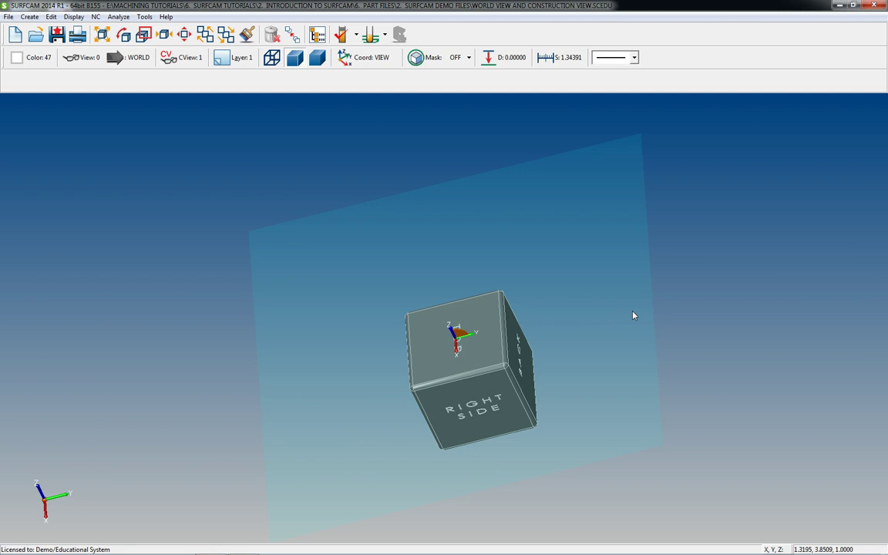
key(1)
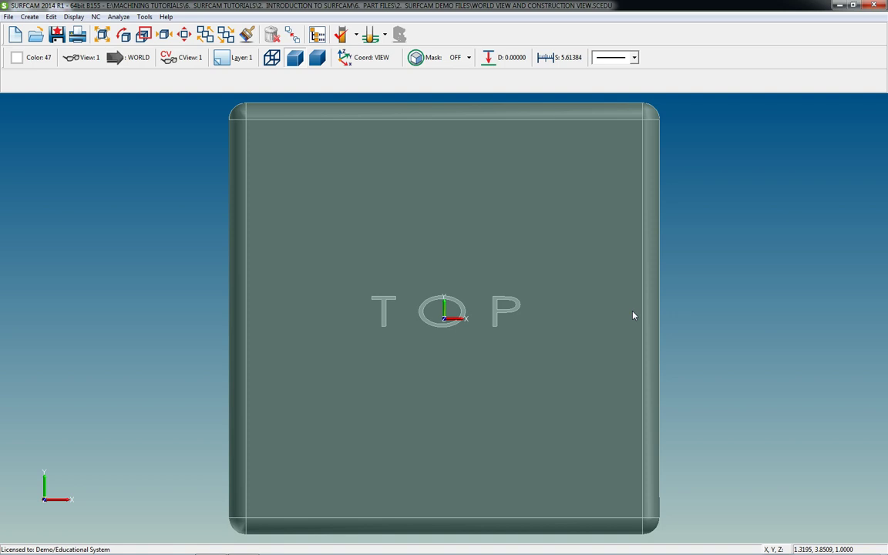
scroll(631, 314, down, 1)
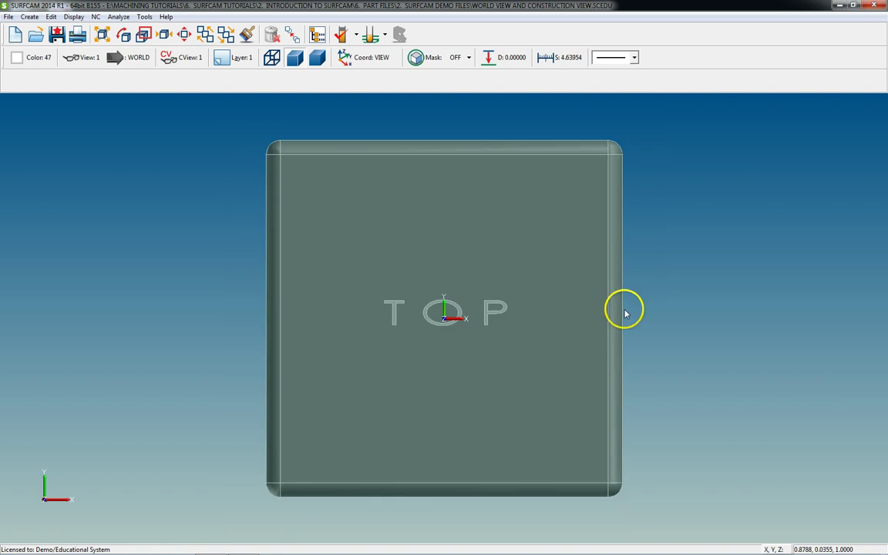
click(684, 316)
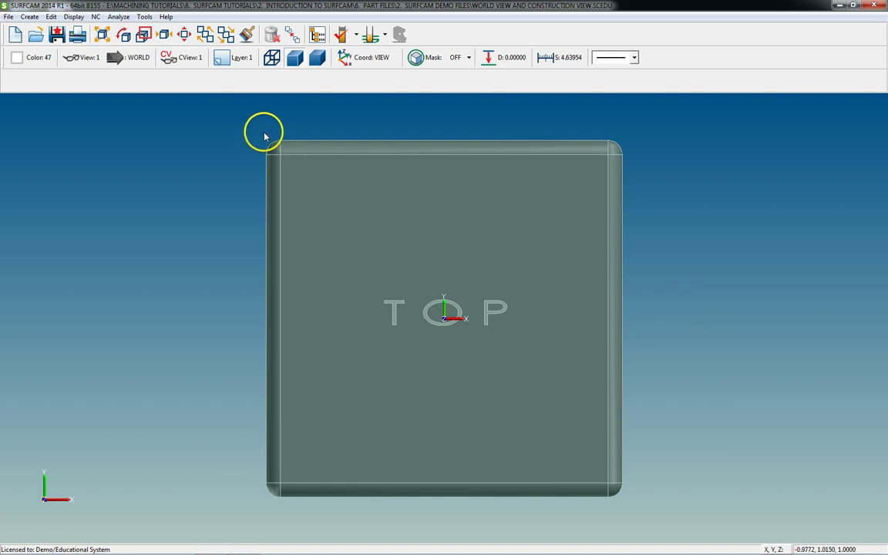
click(176, 58)
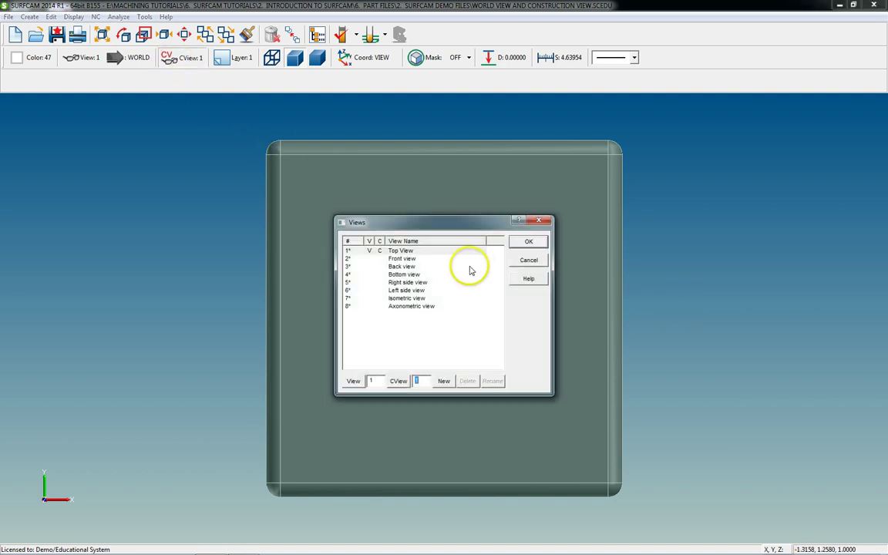
click(528, 261)
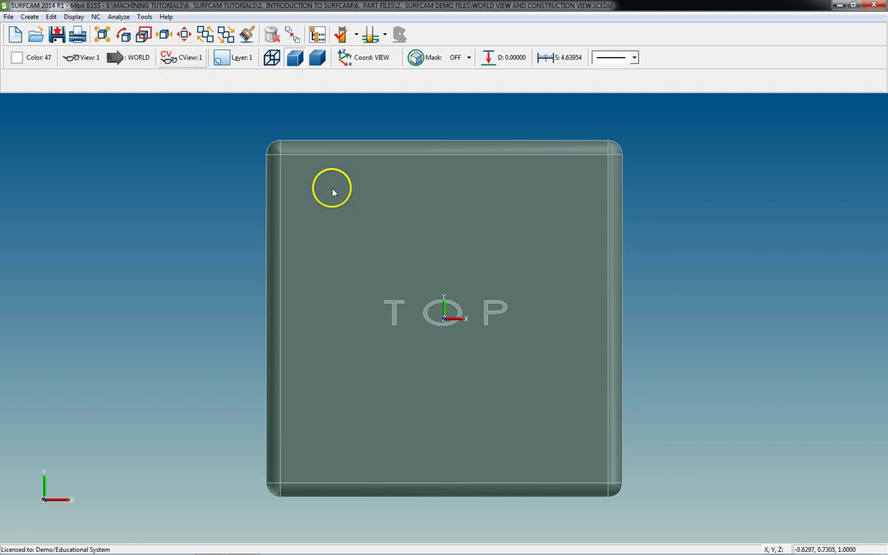
scroll(354, 231, down, 1)
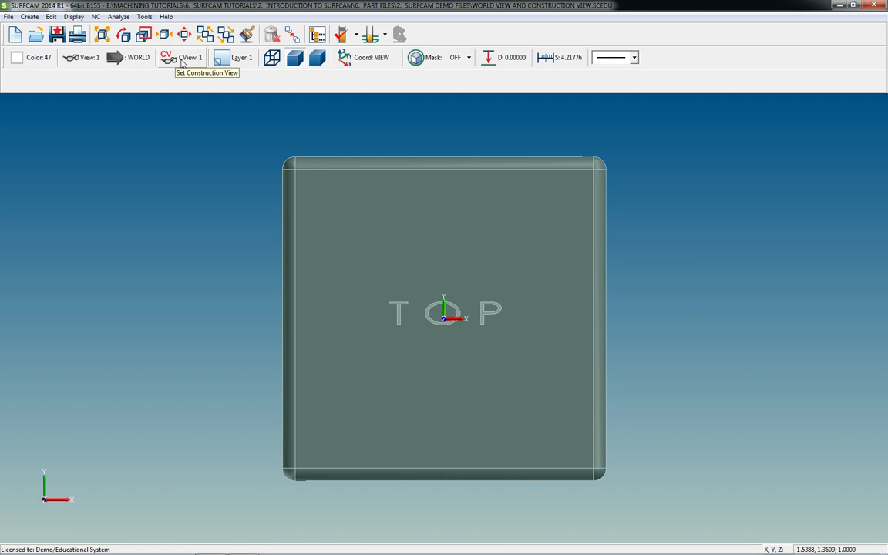
Step: Switch to free rotation, tilt the cube to show its back face, then return to Top view
click(182, 63)
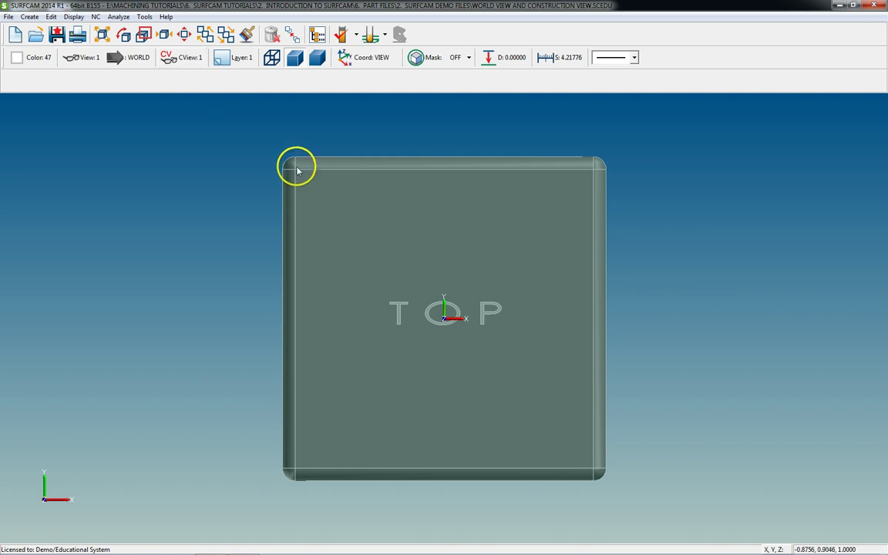
scroll(635, 356, down, 1)
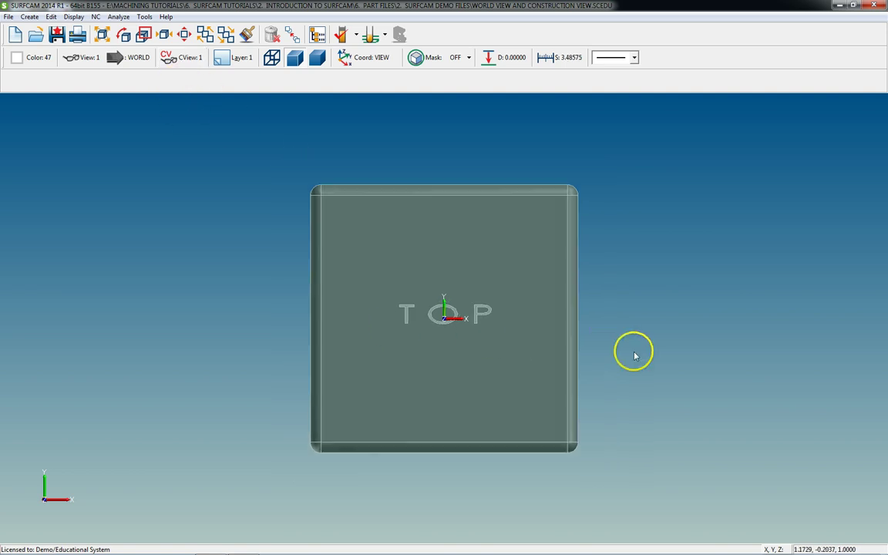
click(125, 34)
mouse_move(604, 228)
mouse_down()
mouse_move(609, 279)
mouse_move(598, 233)
mouse_up()
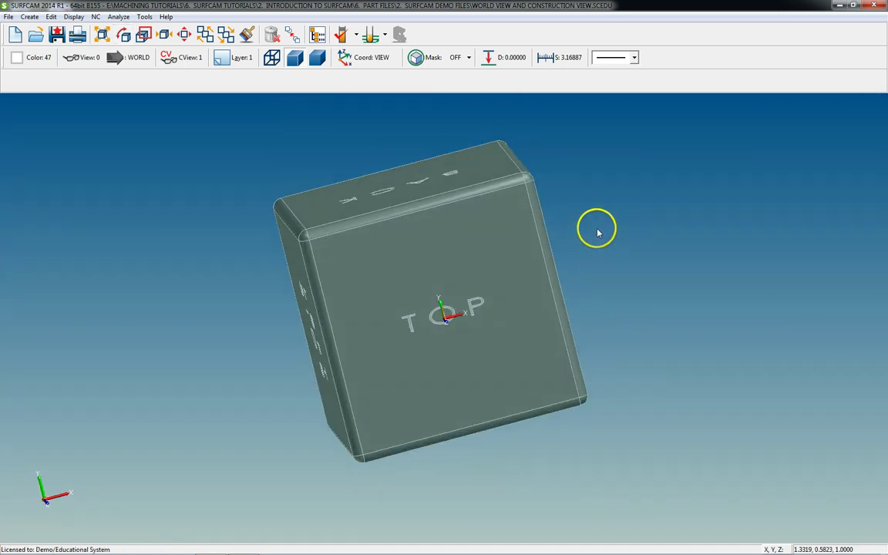
key(Escape)
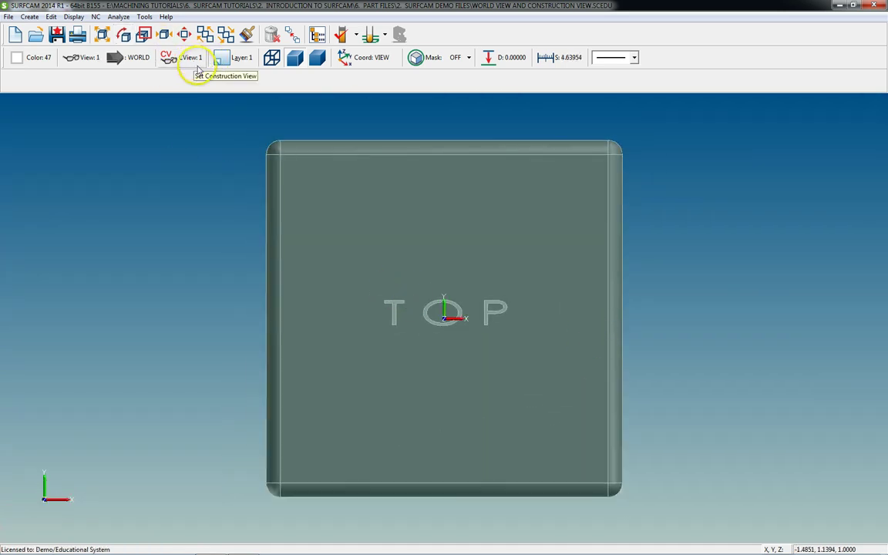
Step: Zoom out, orbit to the left side and front, restore Top view, and open the saved views list
scroll(467, 319, down, 1)
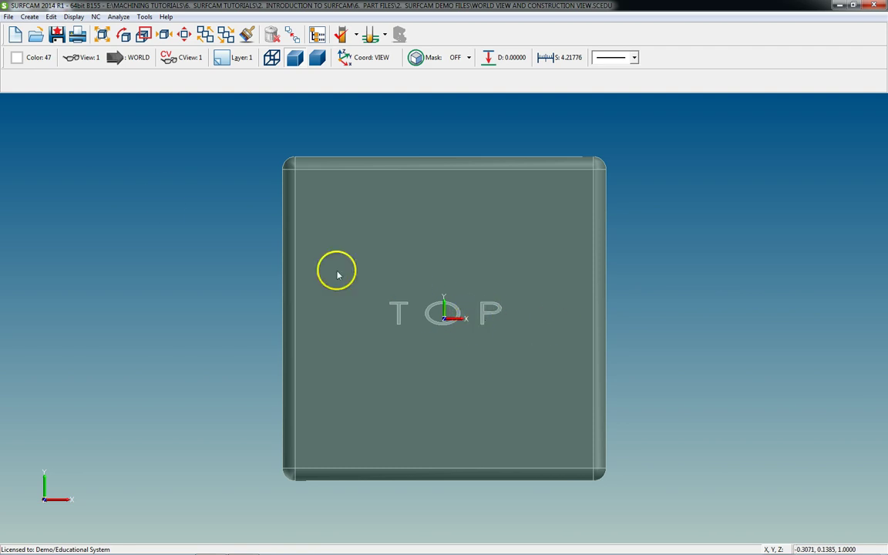
scroll(213, 263, down, 1)
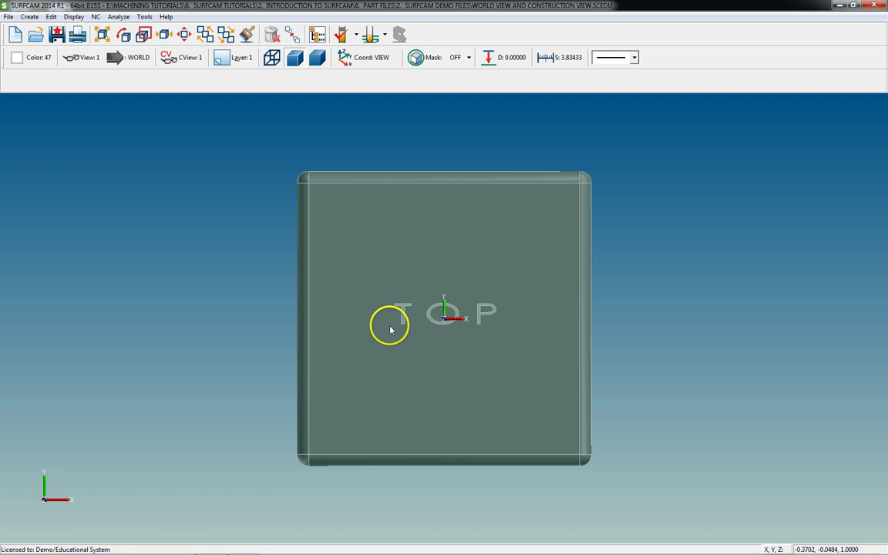
scroll(443, 333, down, 1)
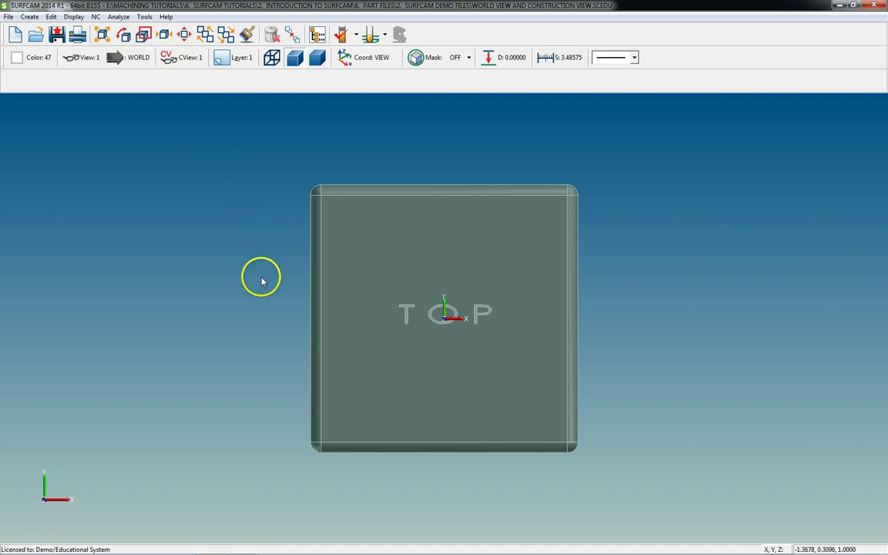
scroll(395, 344, down, 1)
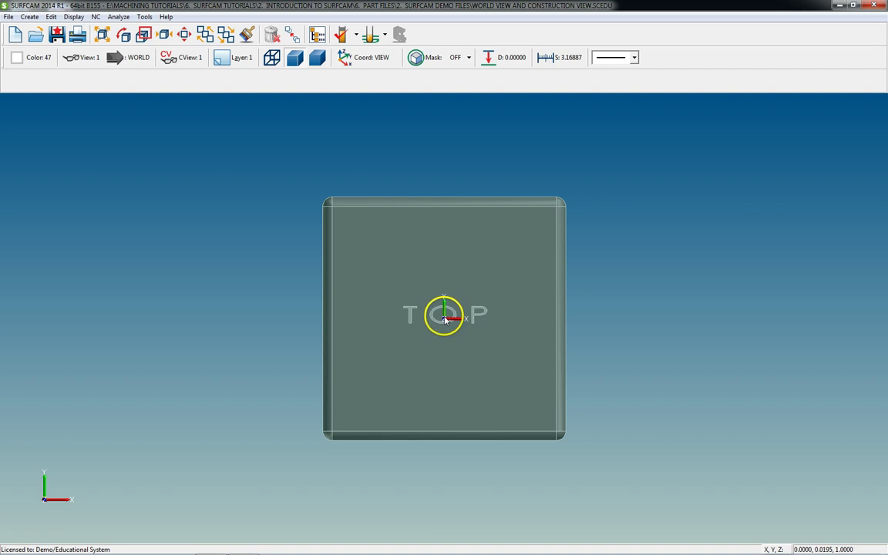
mouse_move(445, 323)
middle_down()
mouse_move(452, 313)
mouse_move(445, 320)
middle_up()
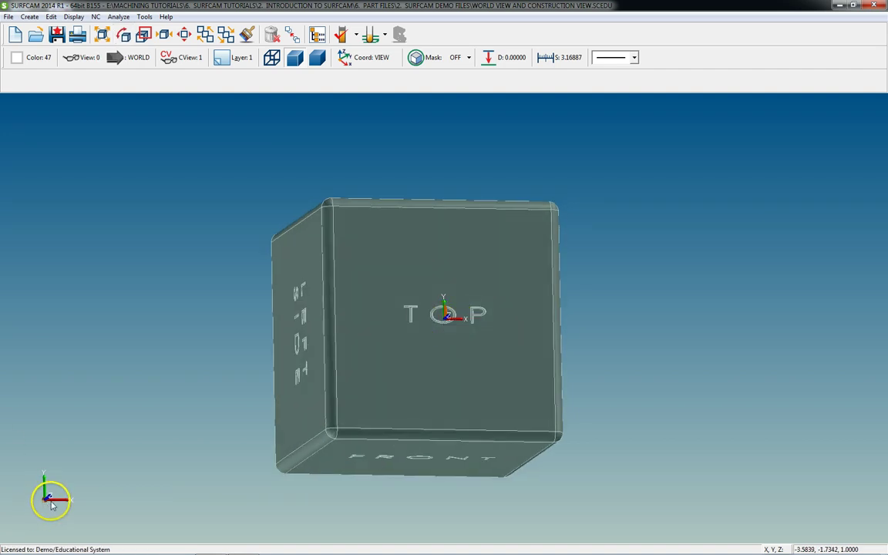
key(Home)
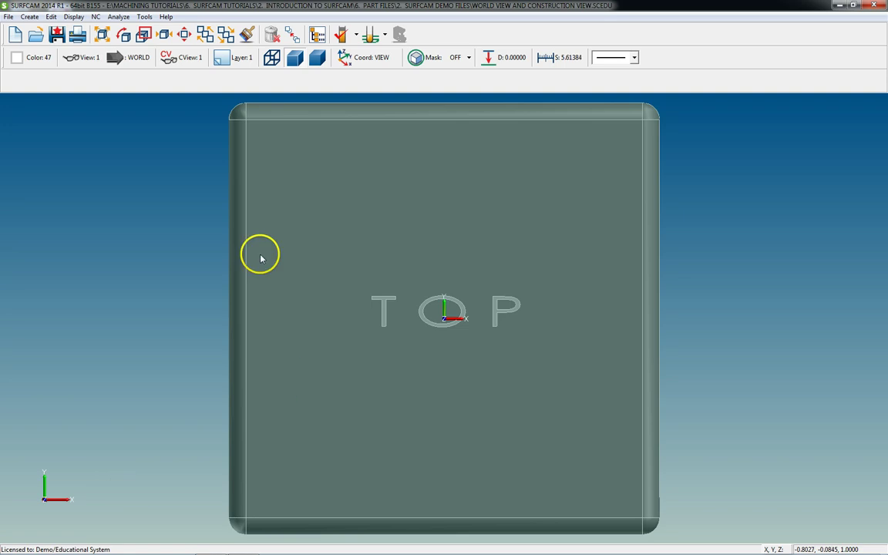
click(89, 62)
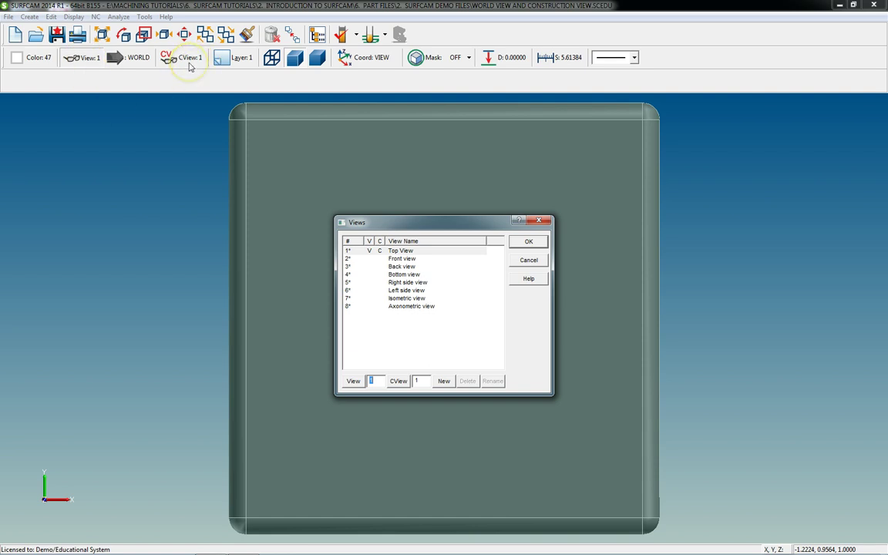
Step: Dismiss the construction views list and switch the display to Front view
click(189, 60)
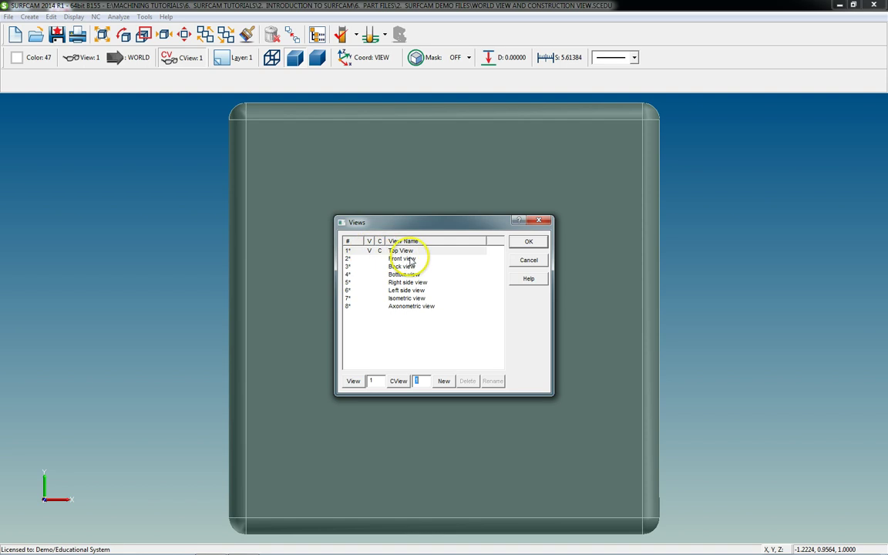
key(Return)
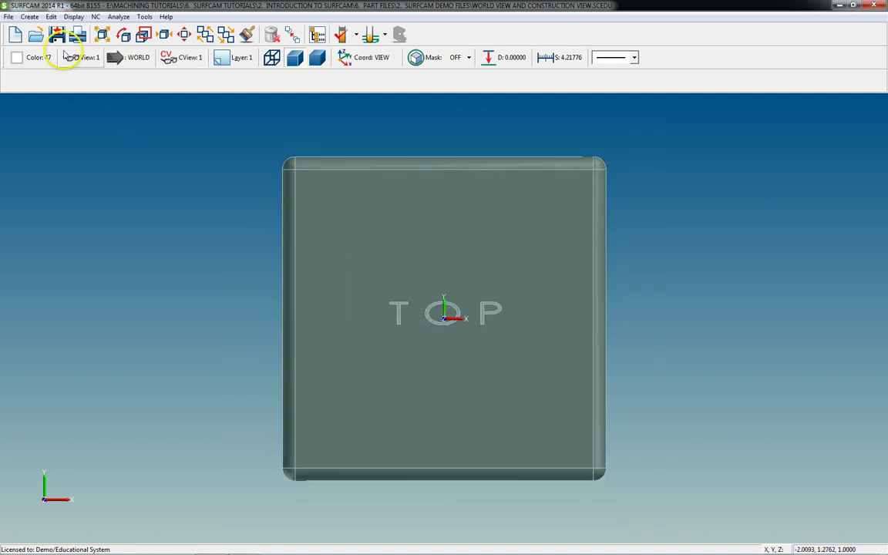
click(81, 59)
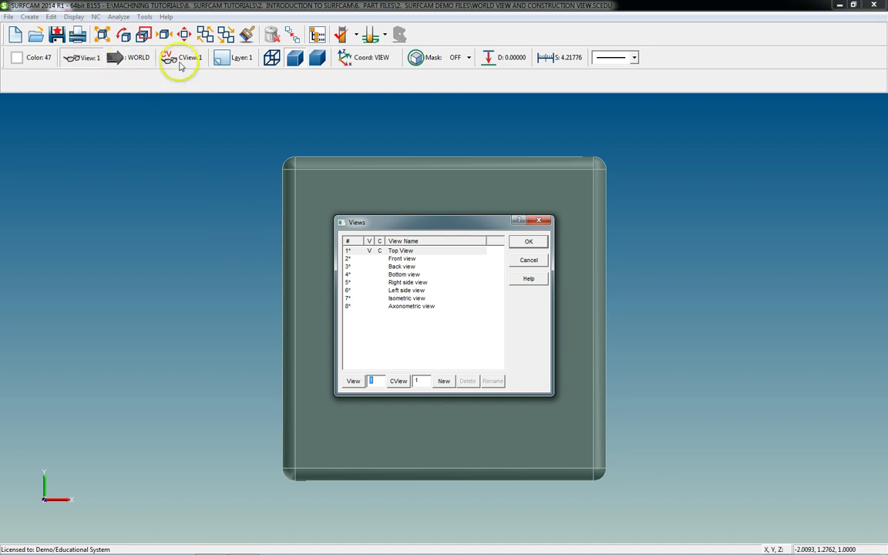
click(402, 260)
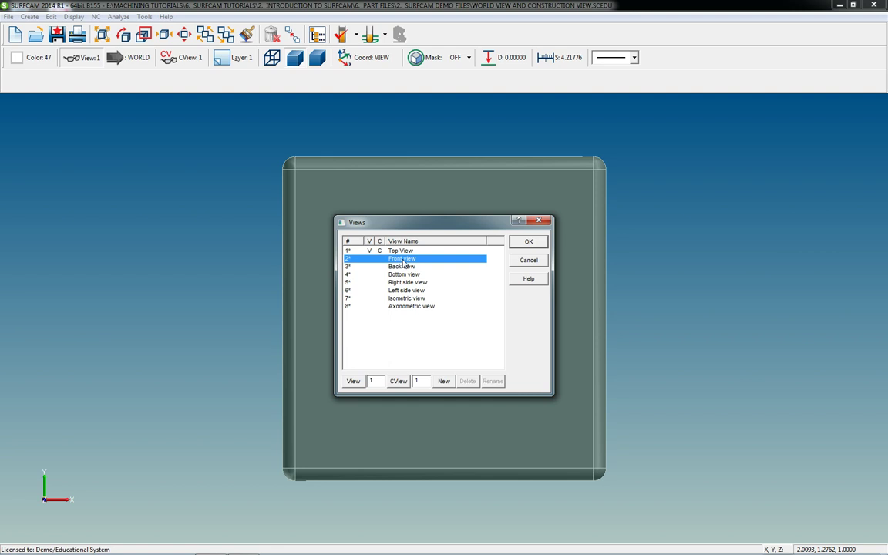
double_click(402, 264)
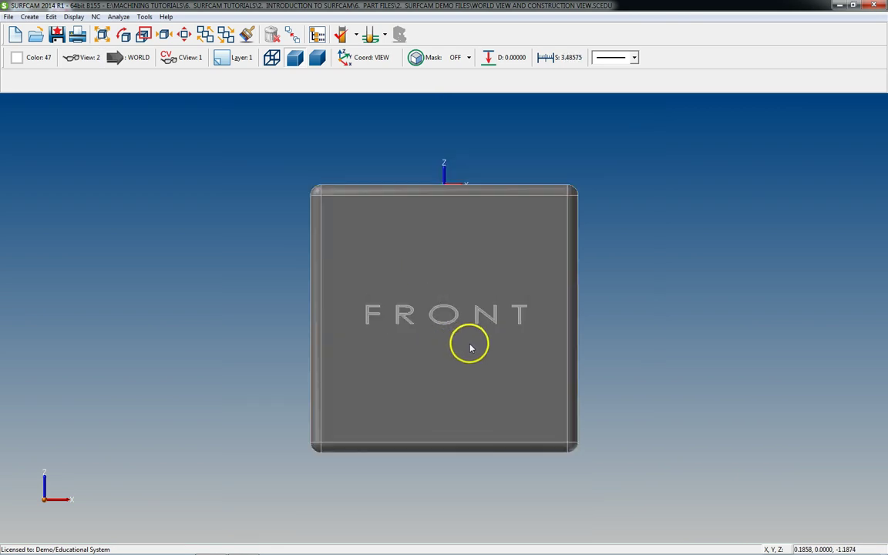
Step: Tilt the cube to show its top face, then switch the display to Top view and back to Front view
scroll(586, 247, down, 1)
mouse_move(448, 187)
middle_down()
mouse_move(442, 193)
mouse_move(452, 178)
middle_up()
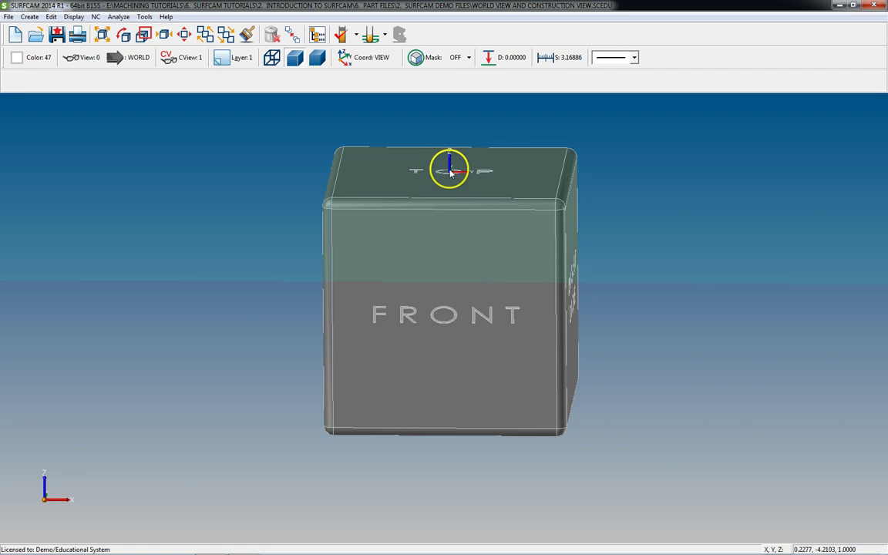
click(83, 57)
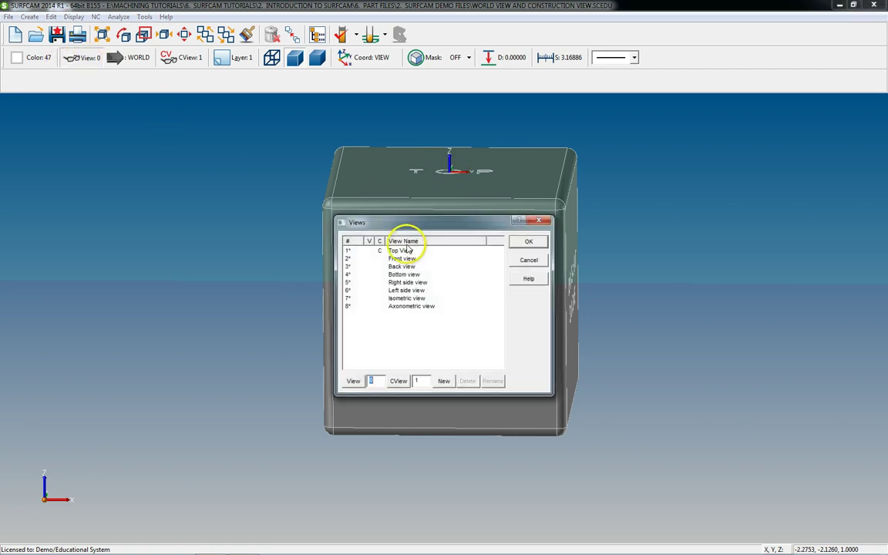
double_click(403, 252)
scroll(422, 288, down, 2)
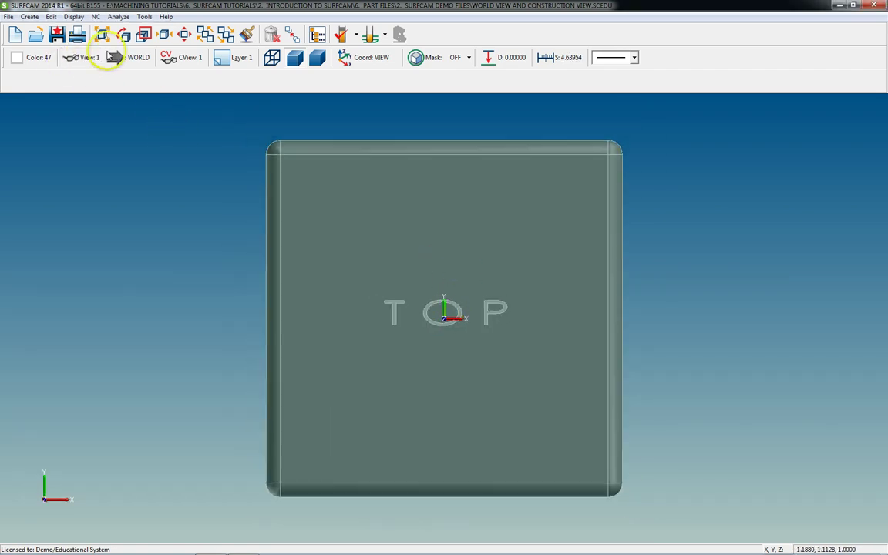
click(84, 57)
double_click(402, 259)
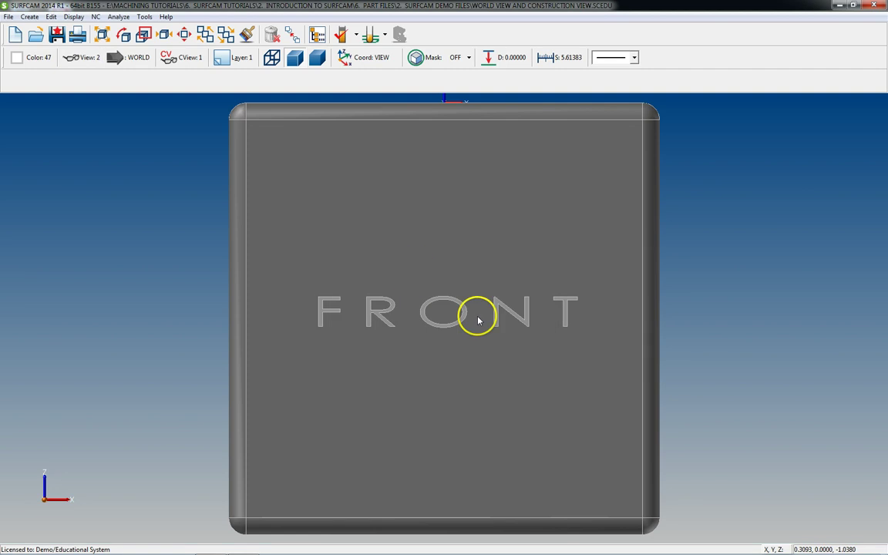
scroll(478, 317, down, 2)
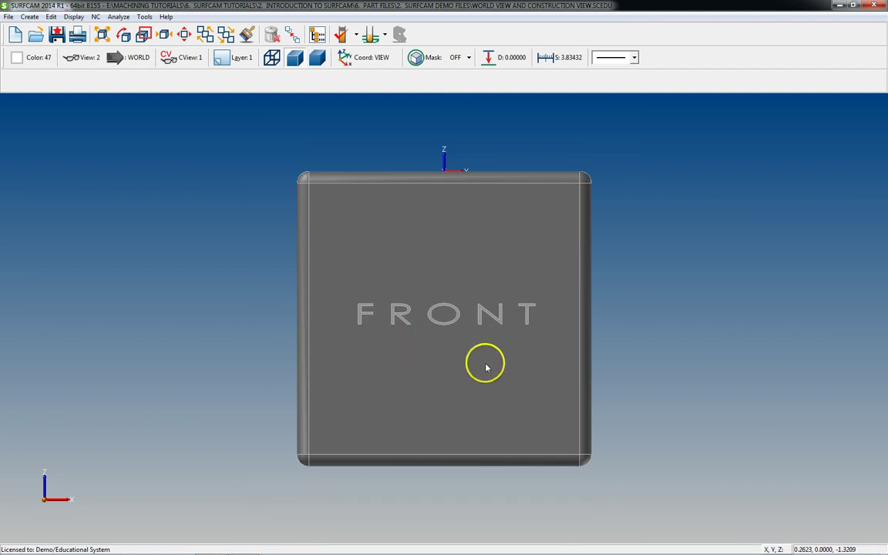
scroll(482, 369, down, 1)
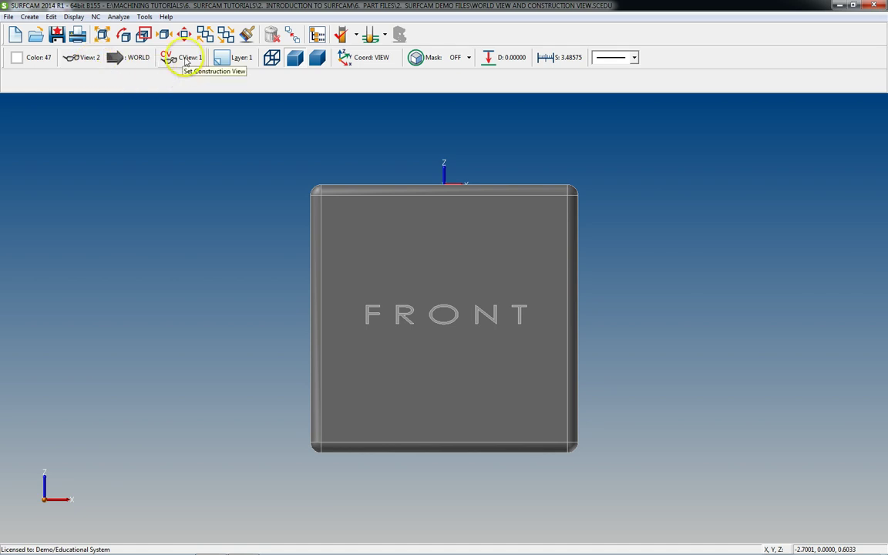
Step: Display the cube from Back, Bottom and Right side views, then return to Top view
click(89, 58)
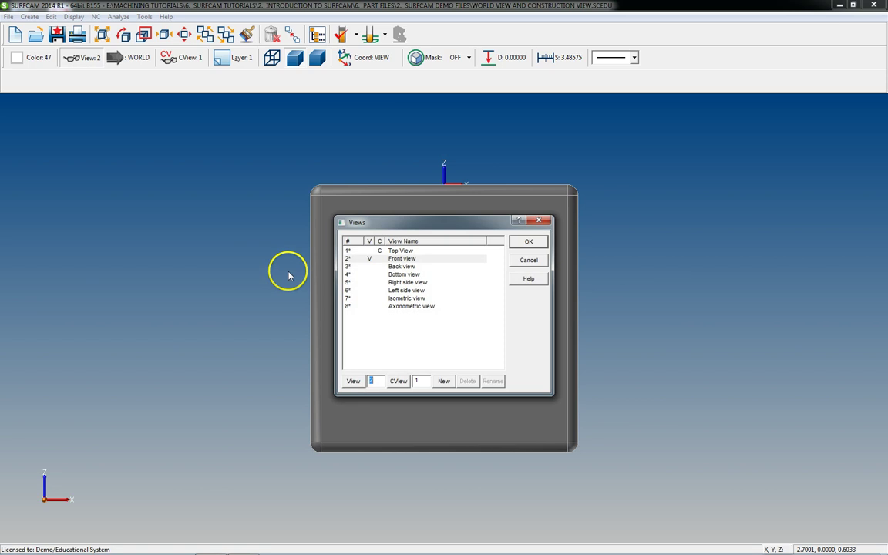
double_click(402, 267)
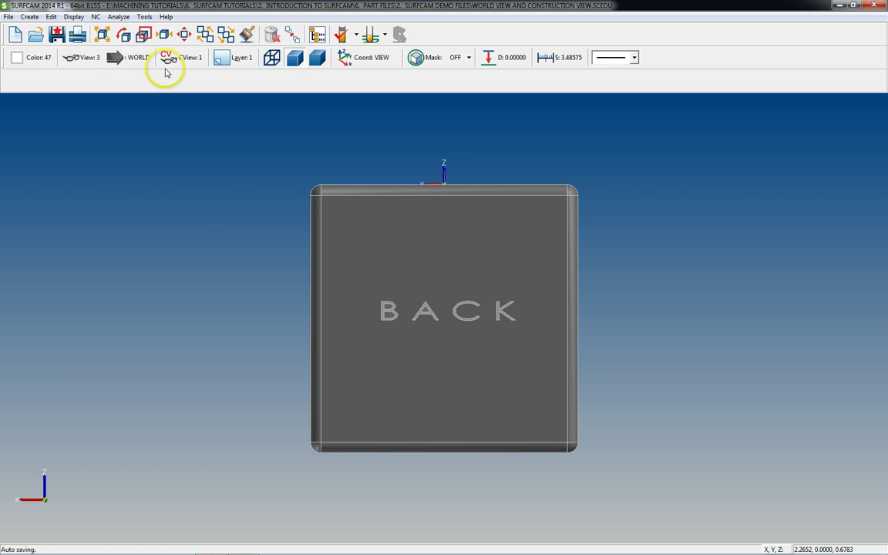
click(77, 58)
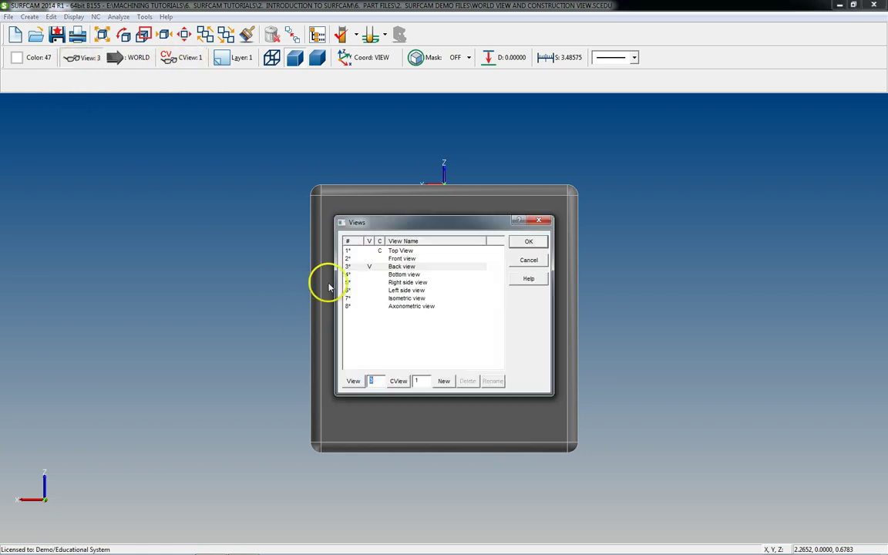
double_click(401, 275)
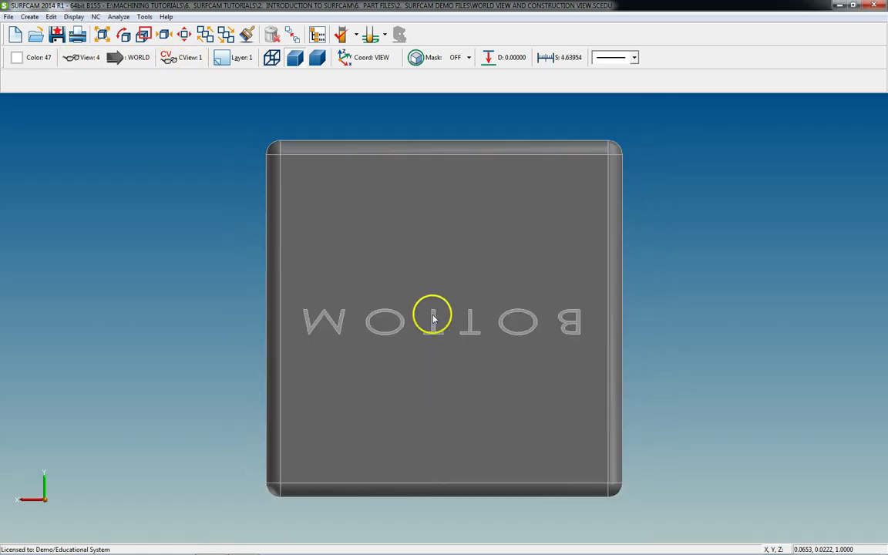
click(83, 58)
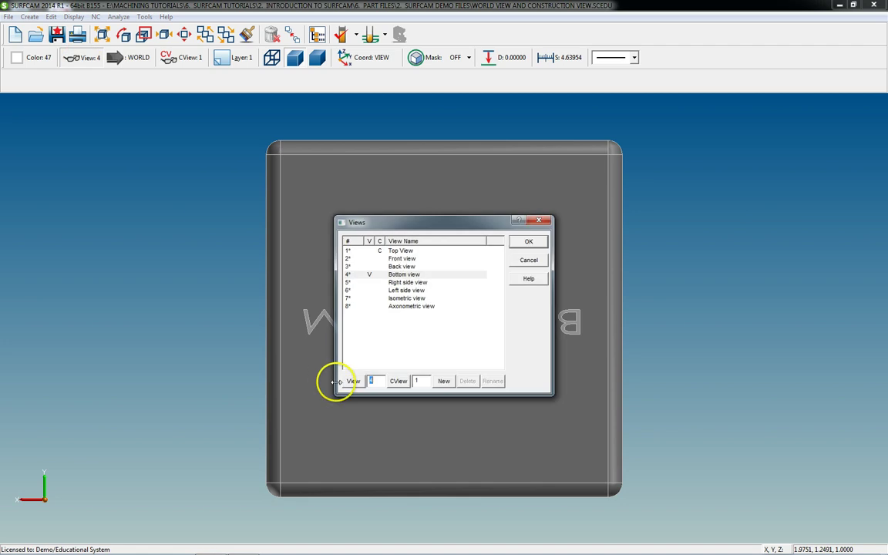
double_click(408, 282)
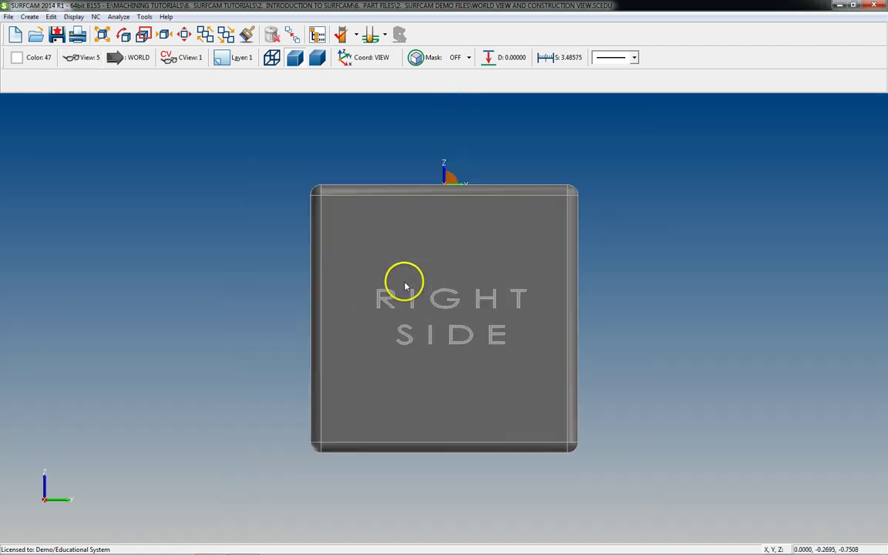
click(84, 58)
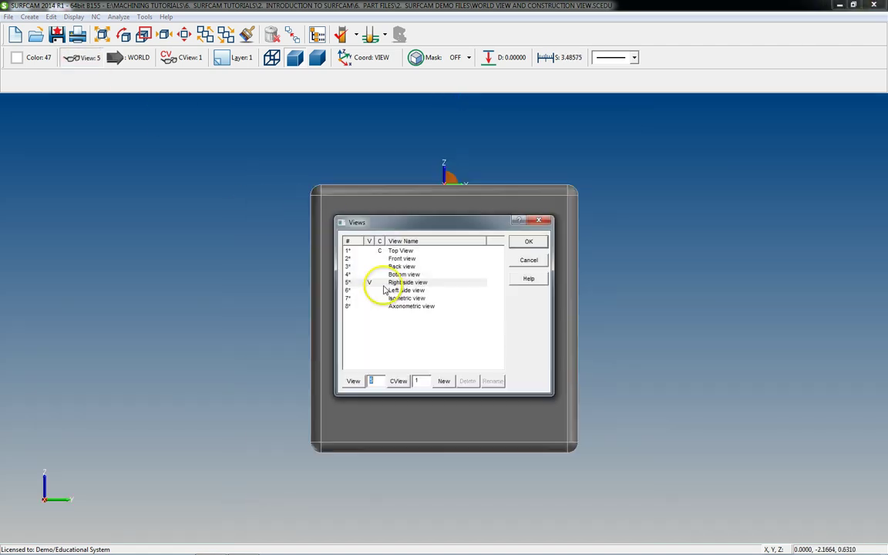
double_click(392, 247)
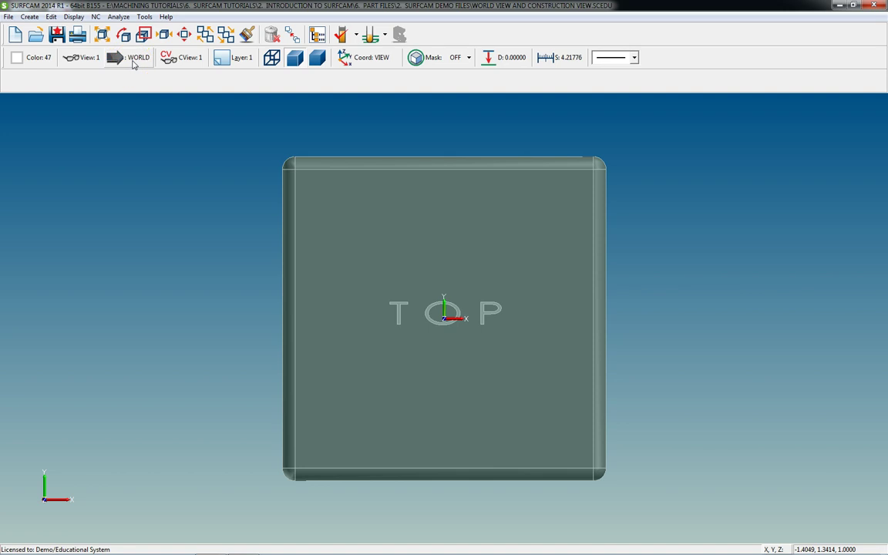
Step: Show Front view, make Front the construction view, orbit the cube, then snap back to Top view
click(92, 64)
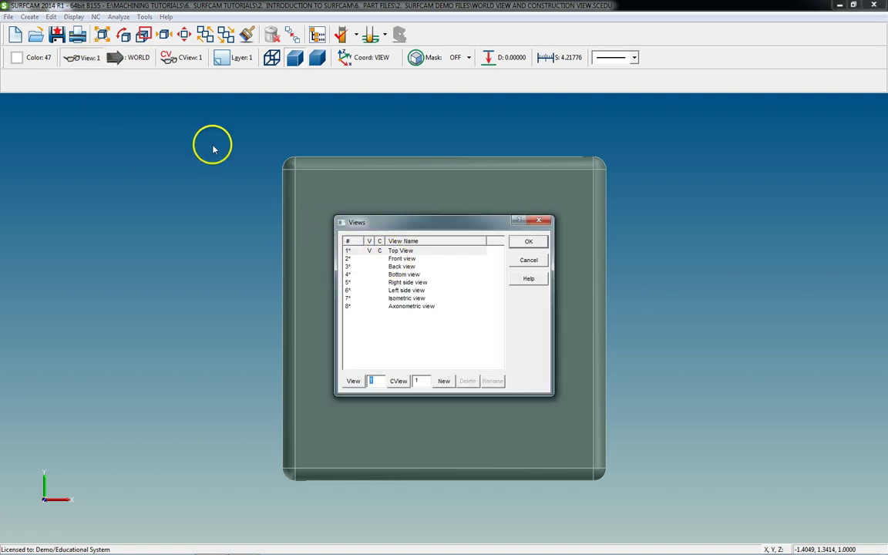
double_click(401, 259)
click(185, 57)
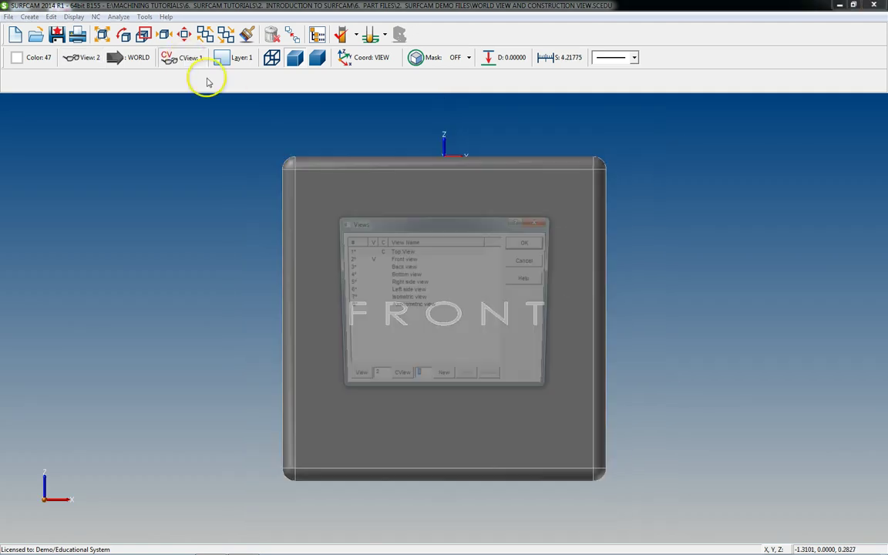
double_click(400, 259)
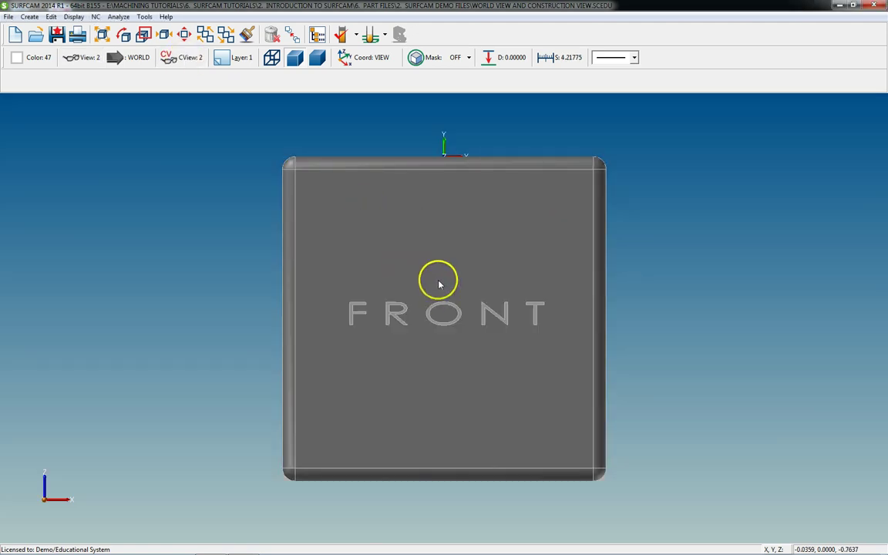
click(122, 59)
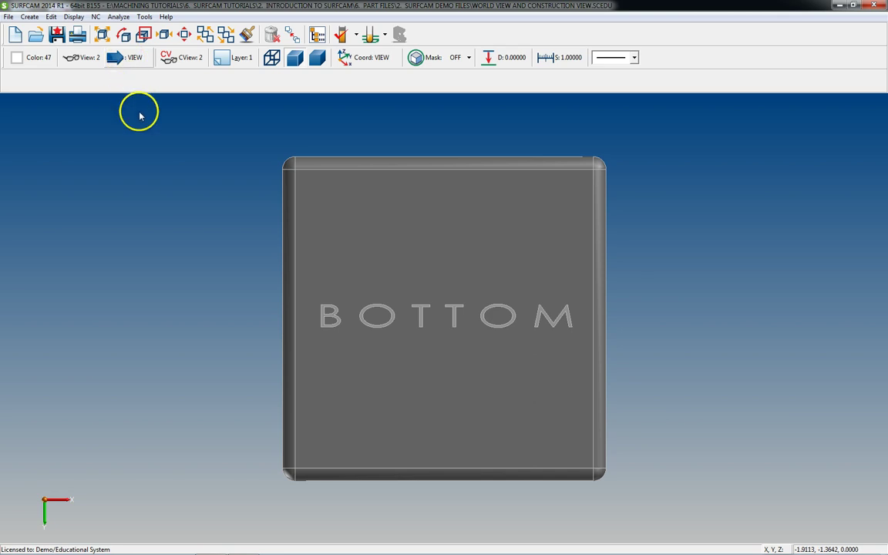
middle_drag(139, 114, 216, 300)
click(126, 61)
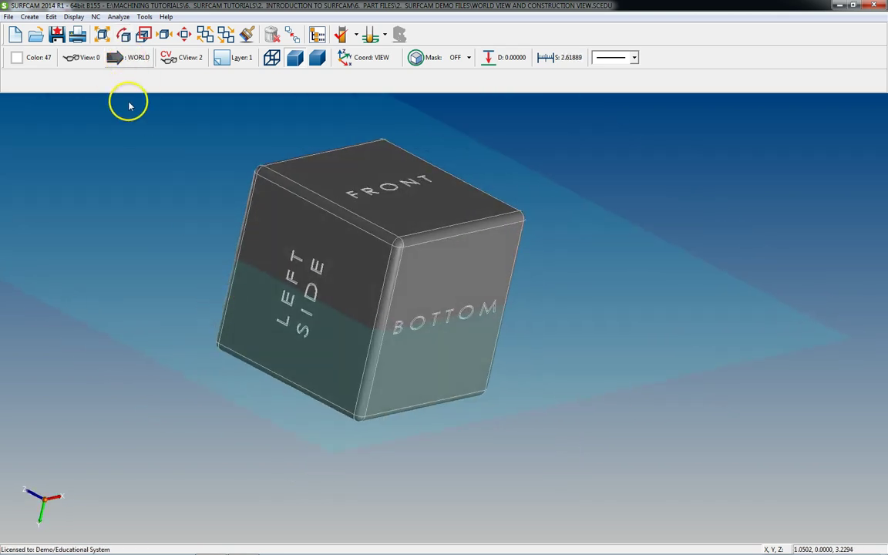
Step: Set the construction view to Top View, then to Front view
click(163, 62)
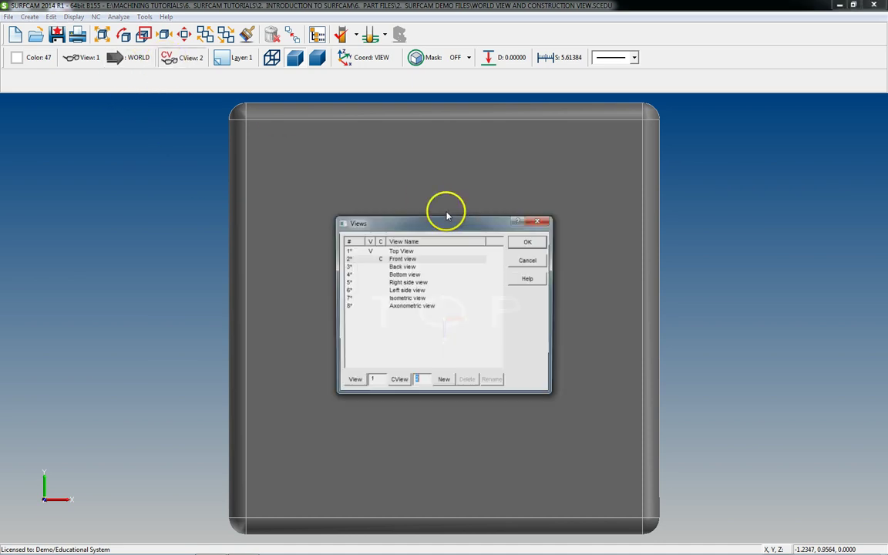
double_click(397, 197)
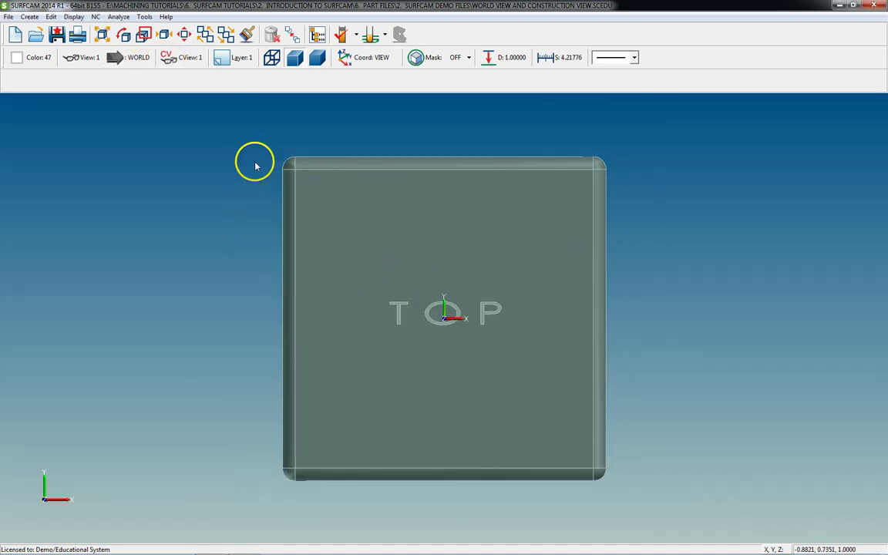
click(174, 57)
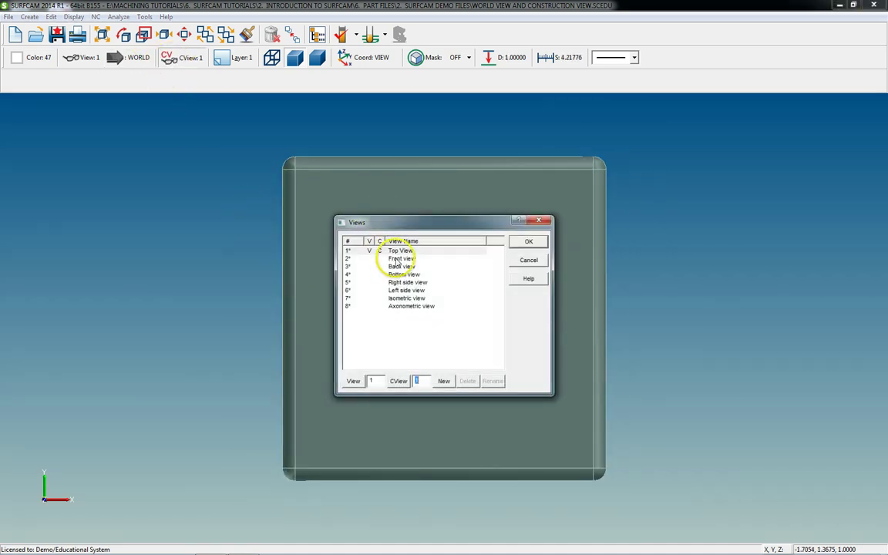
double_click(364, 258)
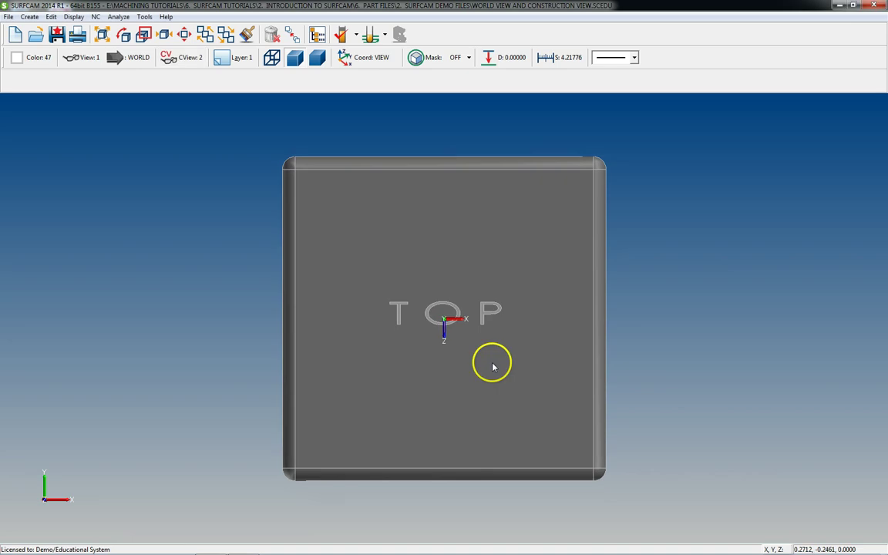
scroll(444, 322, up, 2)
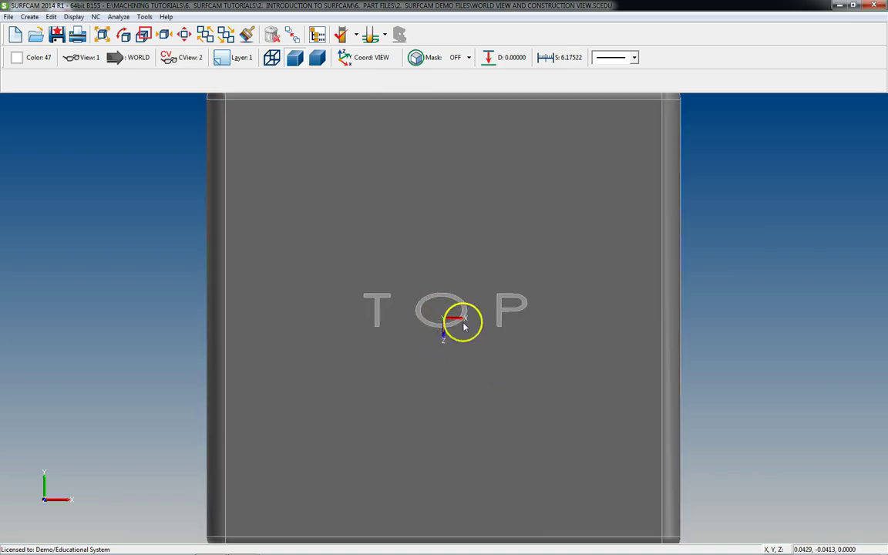
scroll(438, 330, down, 3)
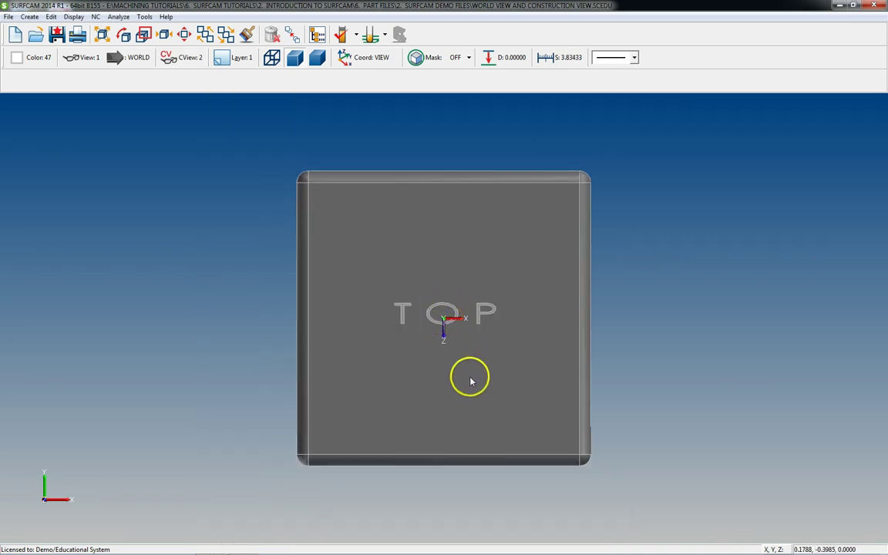
Step: Display from the construction view, then set the construction view to Back, then Bottom
click(117, 57)
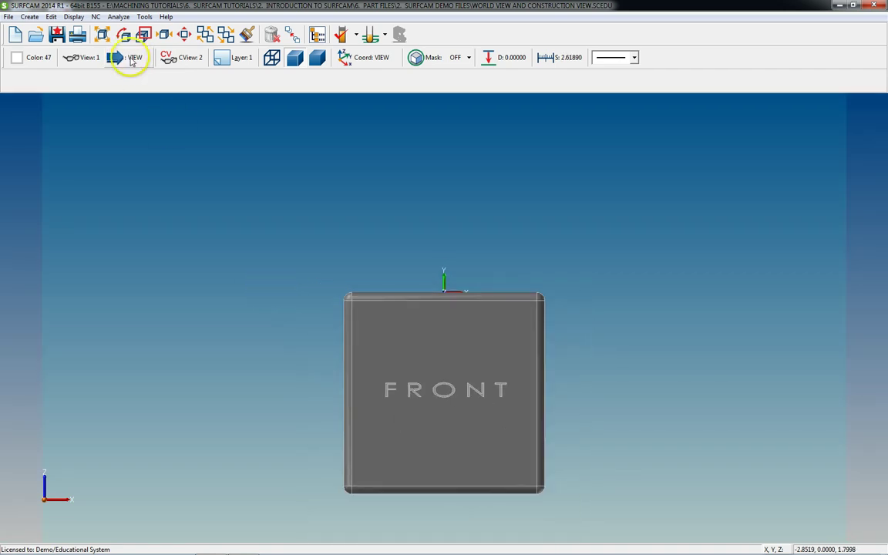
click(133, 61)
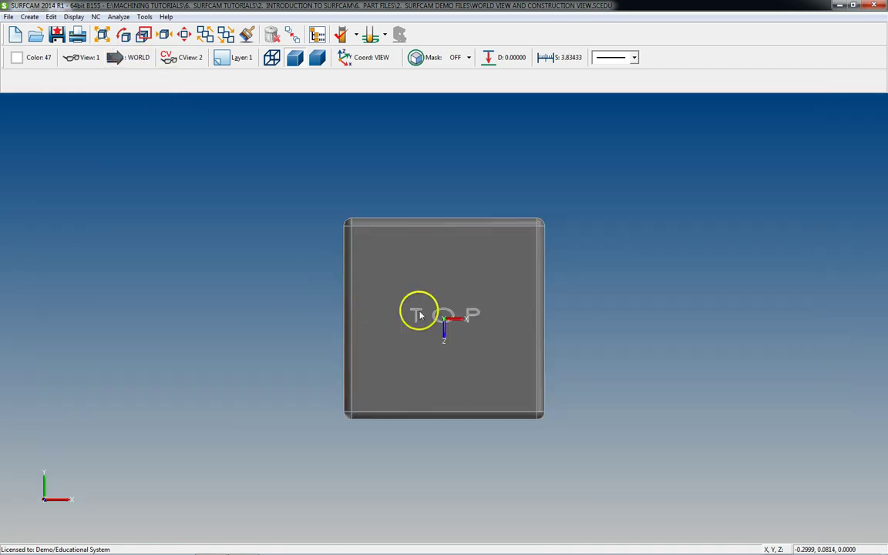
click(133, 62)
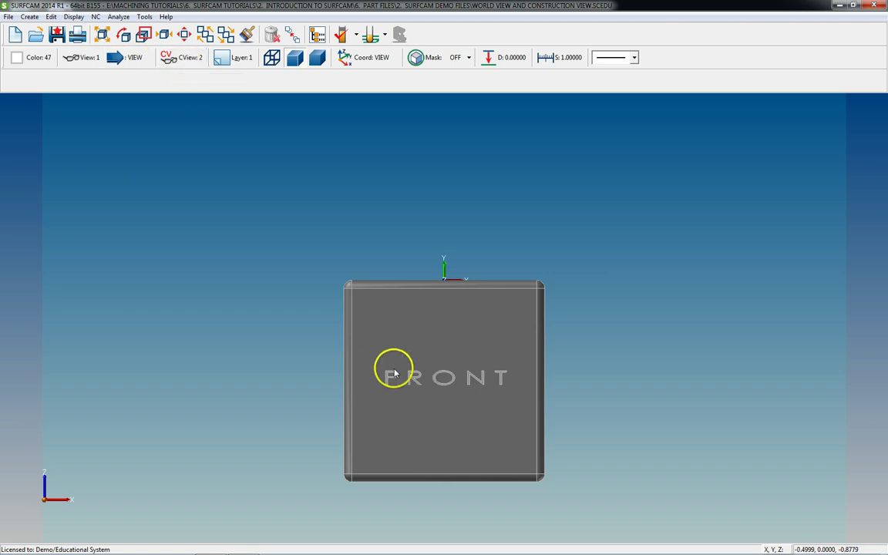
click(173, 57)
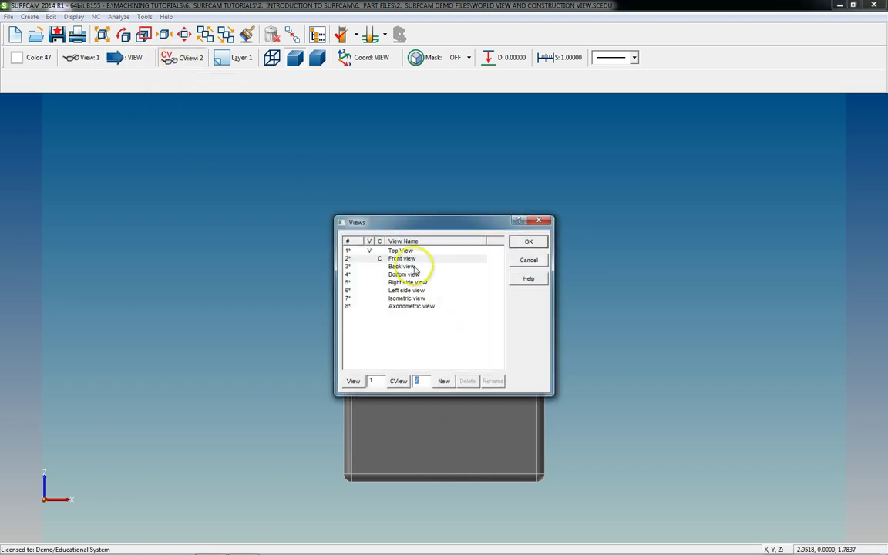
double_click(402, 267)
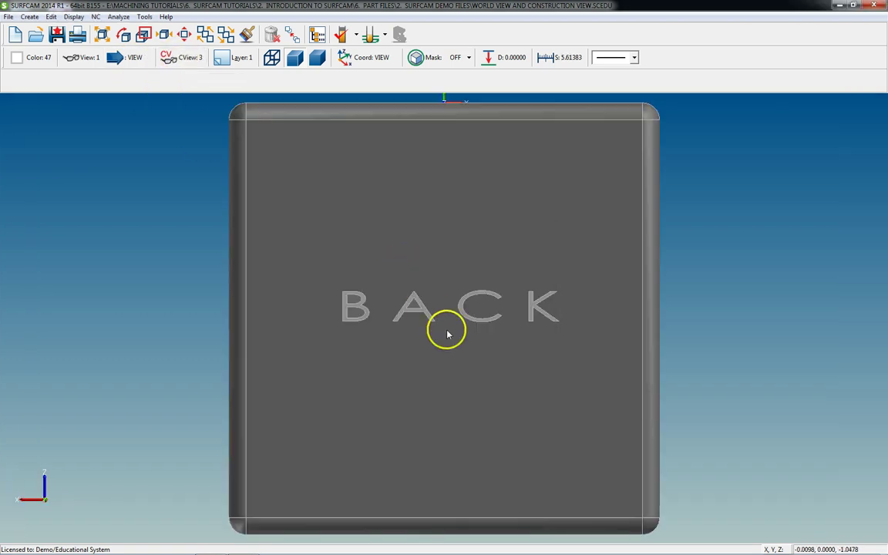
scroll(460, 348, down, 3)
click(173, 58)
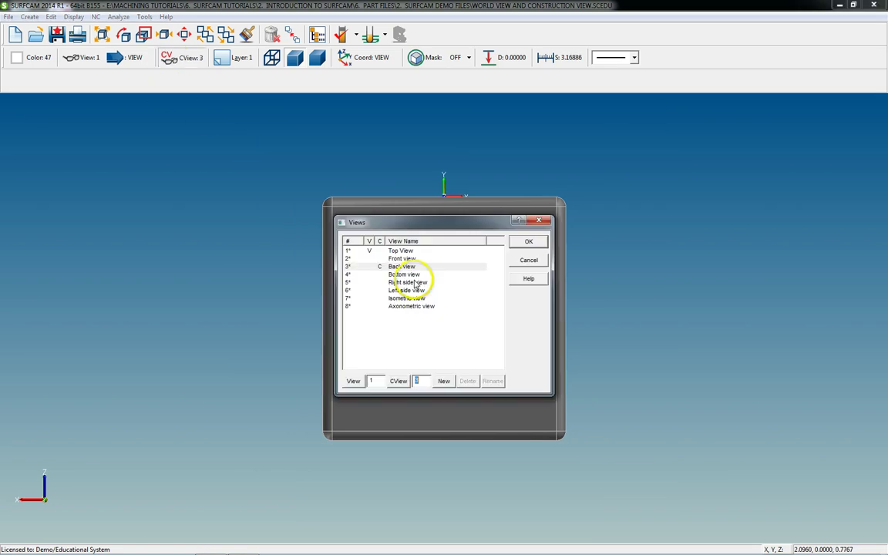
double_click(423, 275)
scroll(455, 297, down, 2)
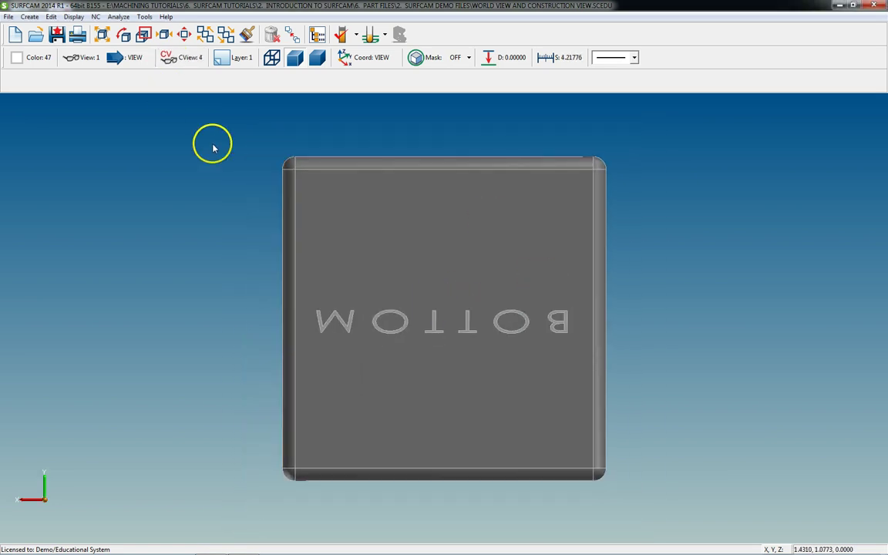
Step: Return the display to the world Top view and reopen the construction views list
click(131, 68)
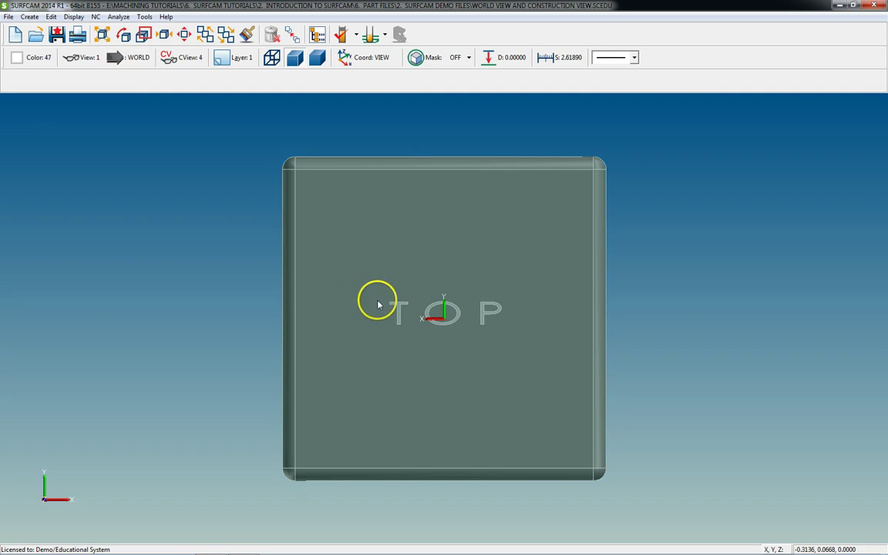
click(84, 58)
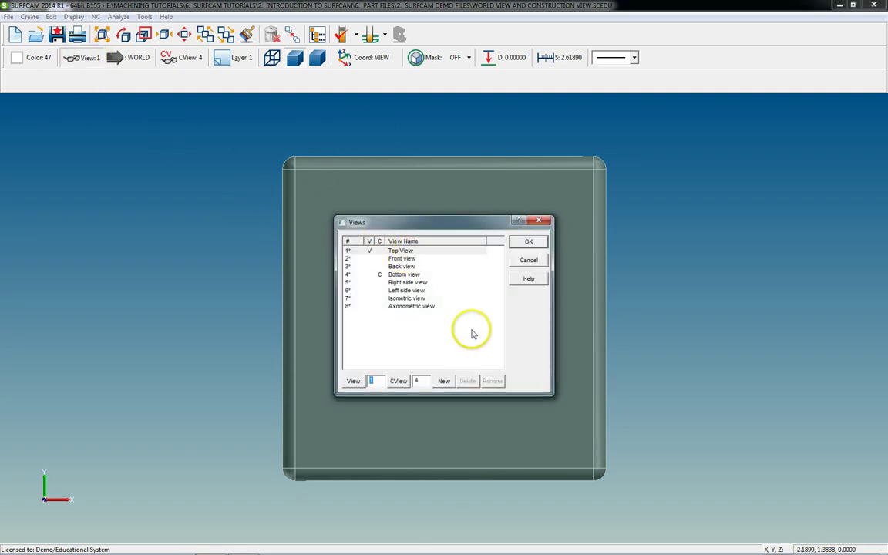
key(Return)
click(185, 58)
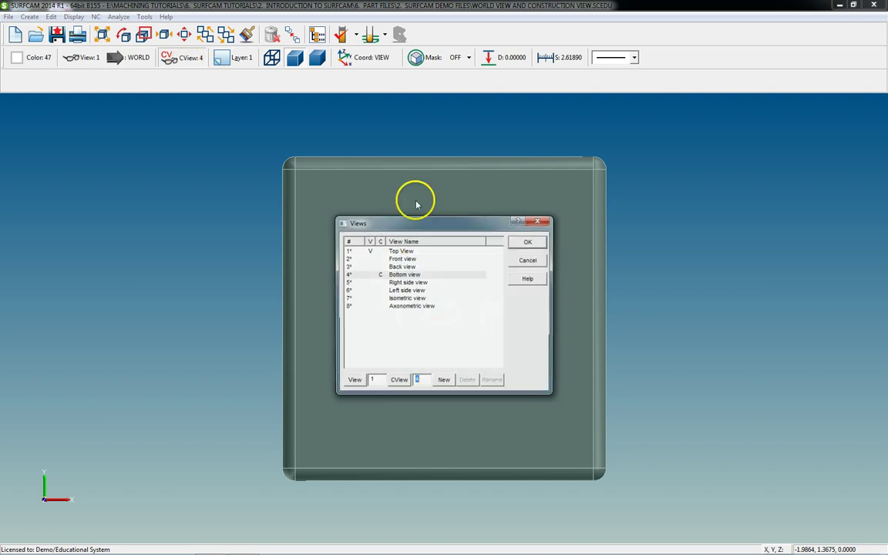
Step: Make Top View the construction view, orbit to the FRONT and BOTTOM faces, then snap back to Top
double_click(410, 251)
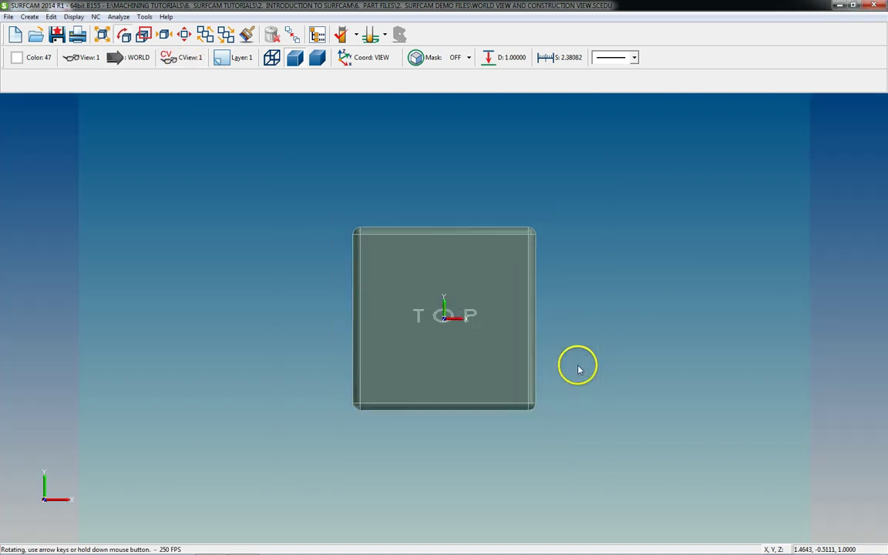
middle_drag(577, 362, 575, 360)
middle_drag(438, 313, 441, 311)
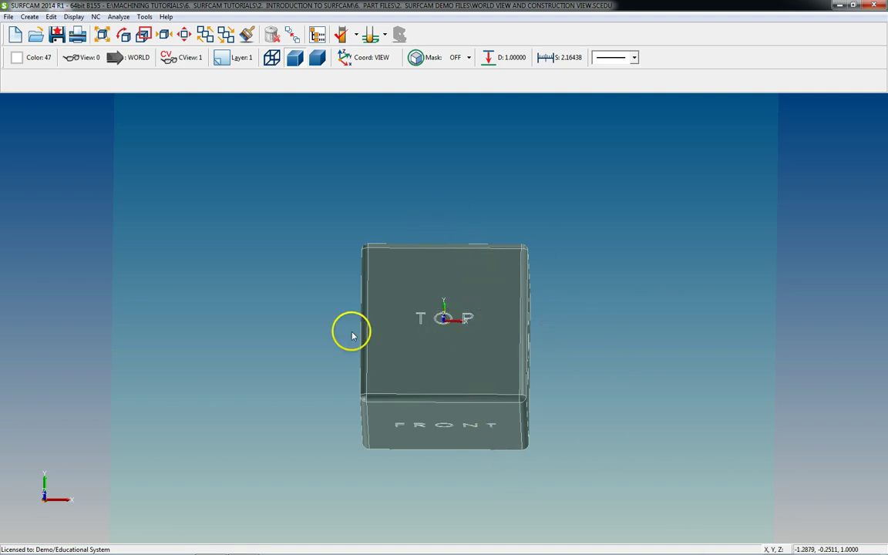
middle_drag(557, 482, 557, 426)
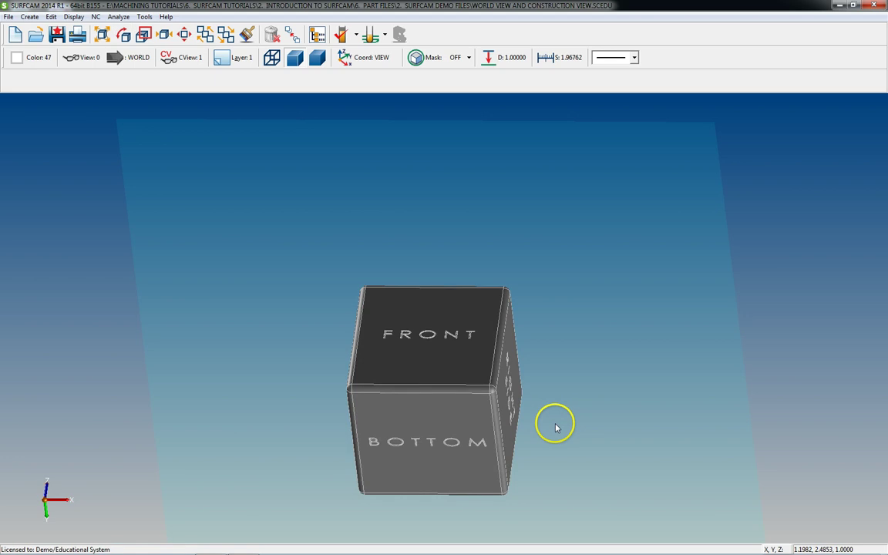
key(1)
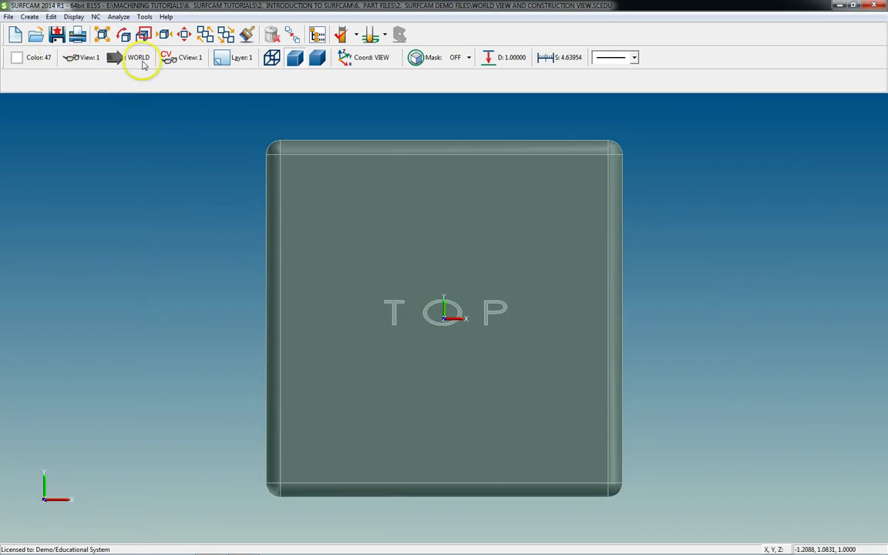
Step: Open and dismiss the construction views list twice, leaving Top as view and construction view
click(178, 60)
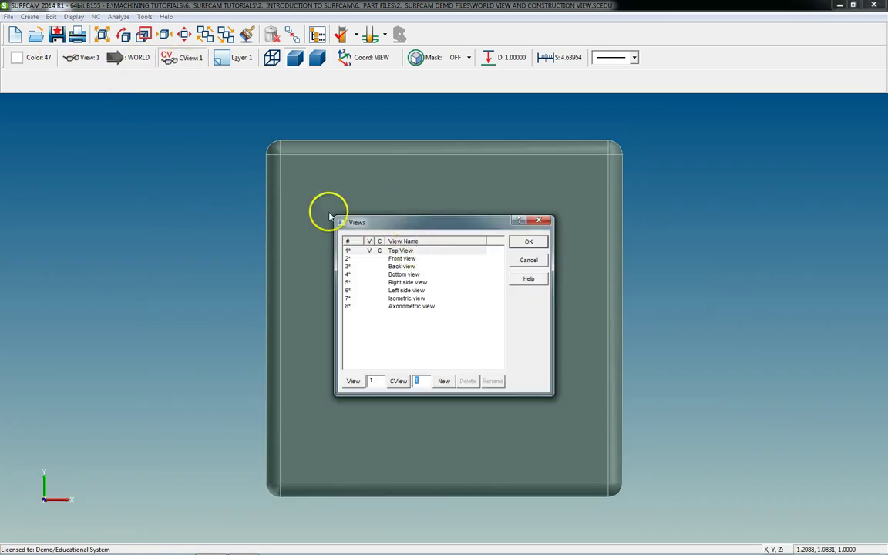
key(Return)
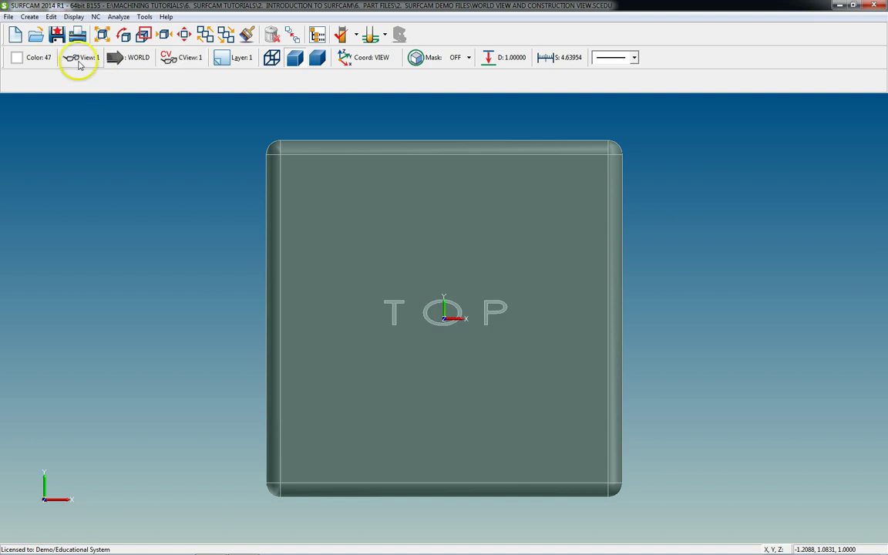
click(185, 60)
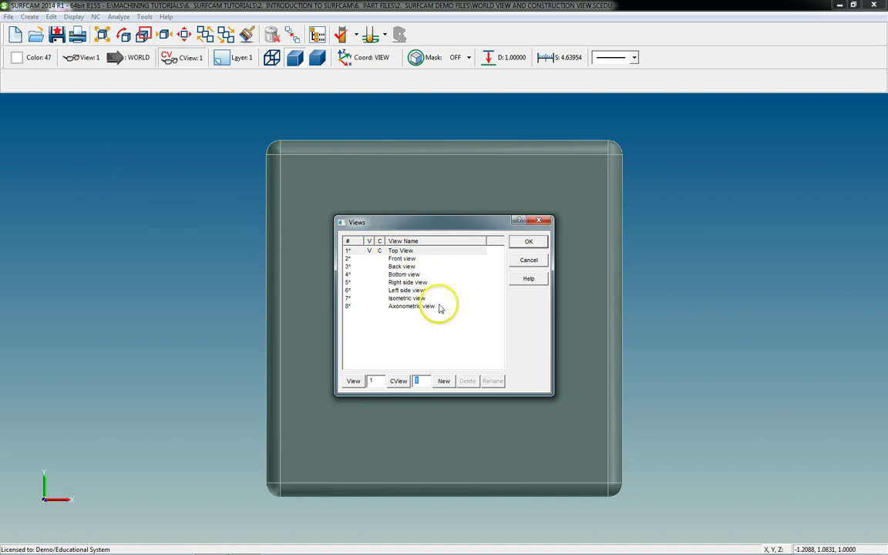
key(Escape)
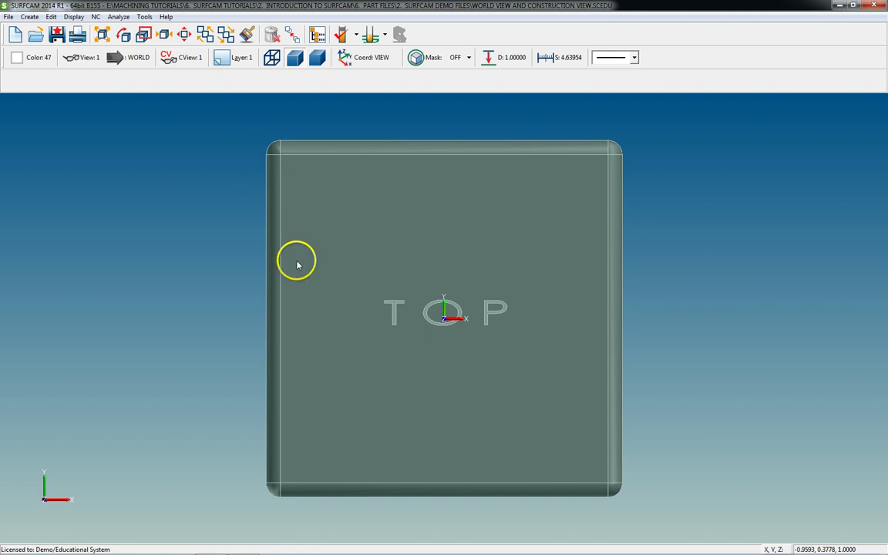
scroll(570, 388, down, 1)
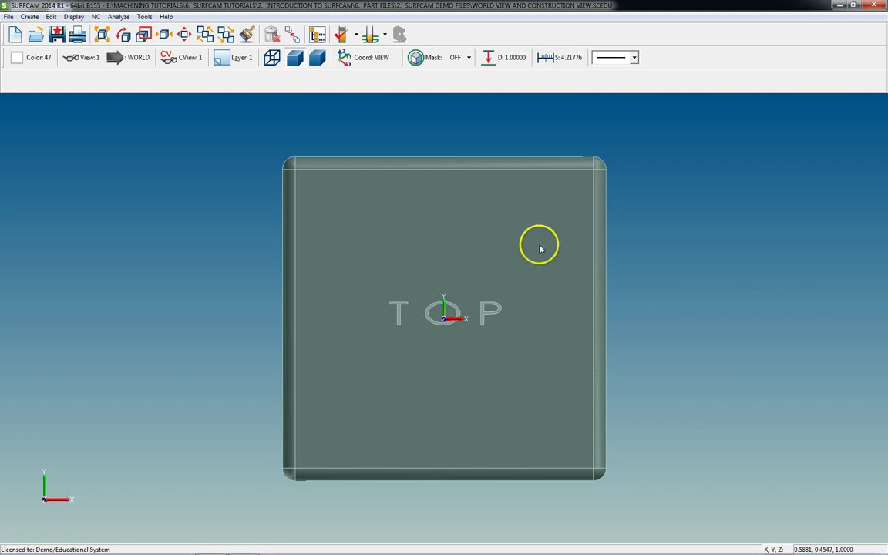
scroll(549, 251, down, 1)
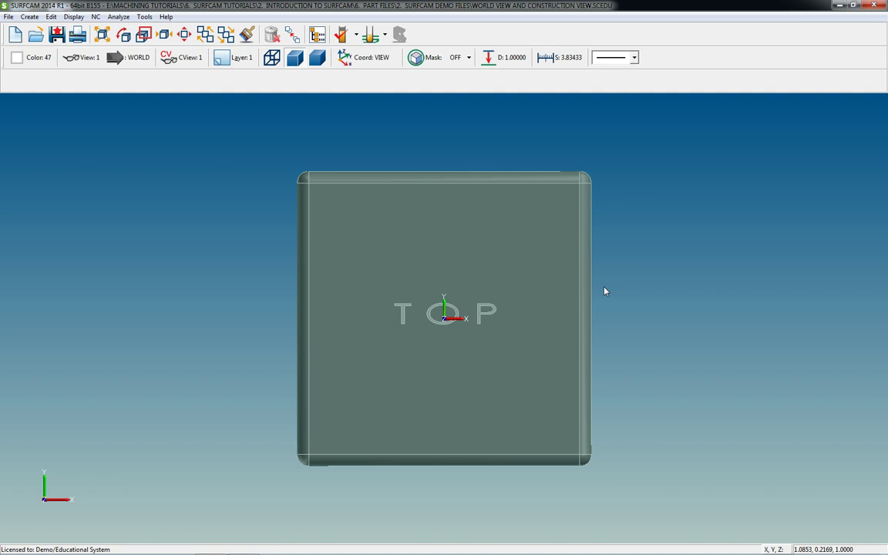
scroll(620, 311, down, 1)
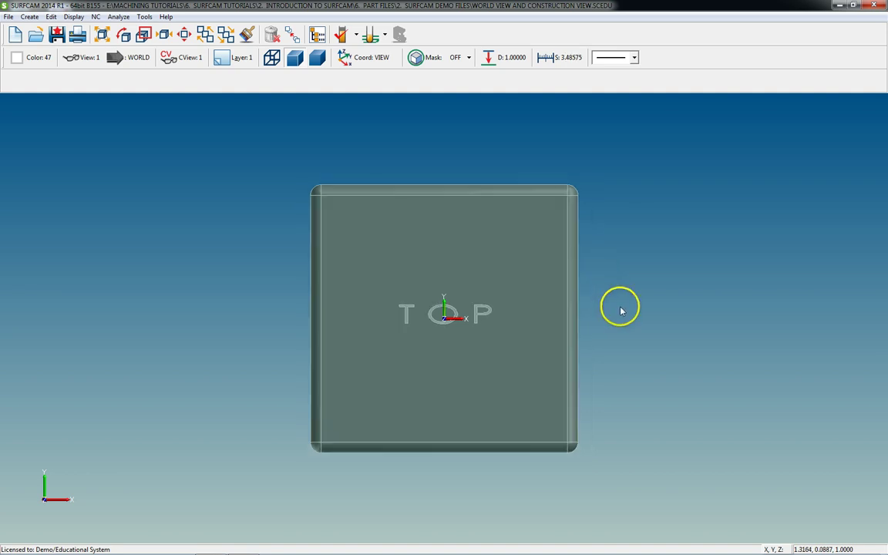
click(614, 268)
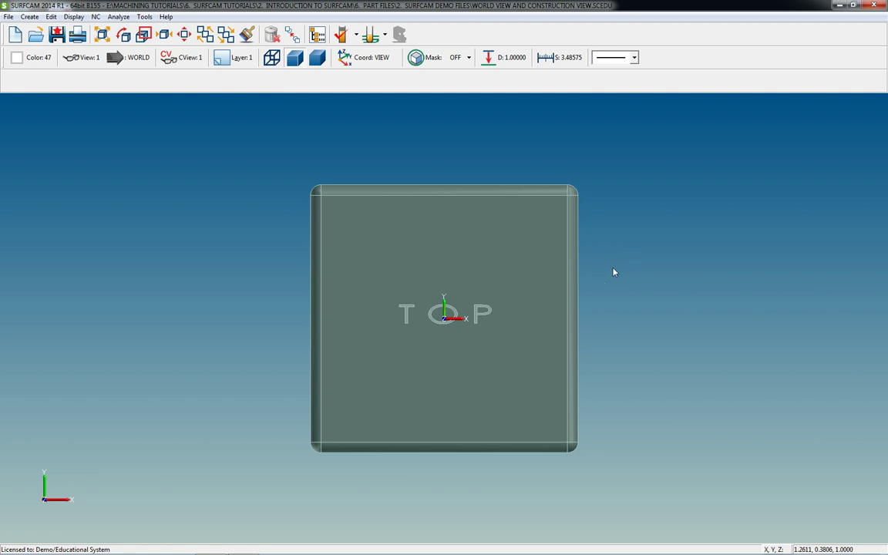